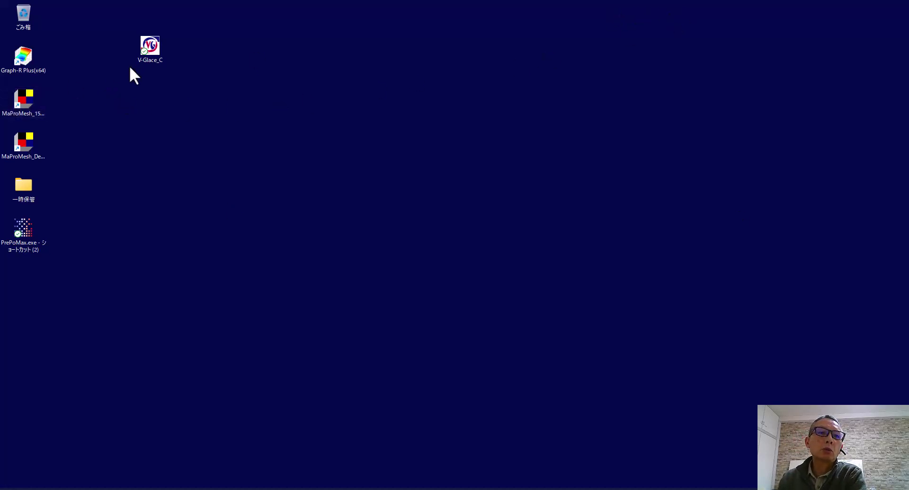
- Open the V-Glace controller and select オハラ:L-BSL7 as the glass material and 超硬合金 as the mold material
{"action": "double_click", "coordinate": [155, 44]}
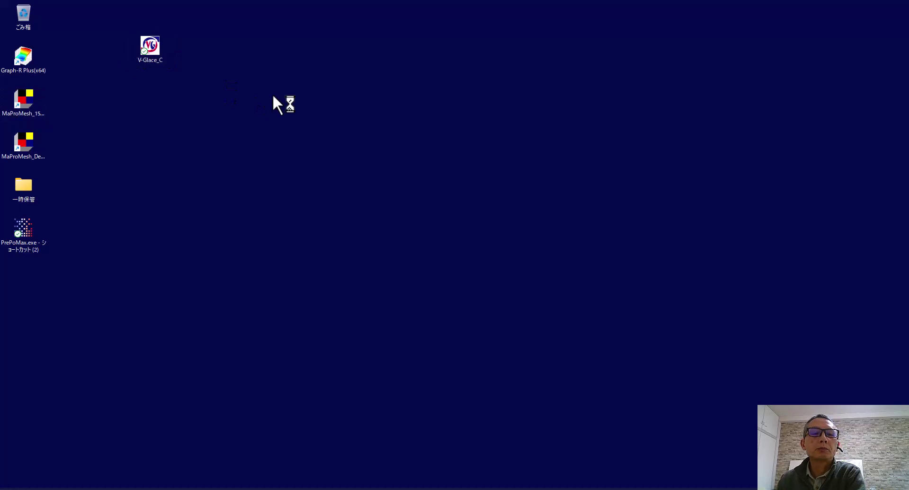
{"action": "left_click", "coordinate": [186, 125]}
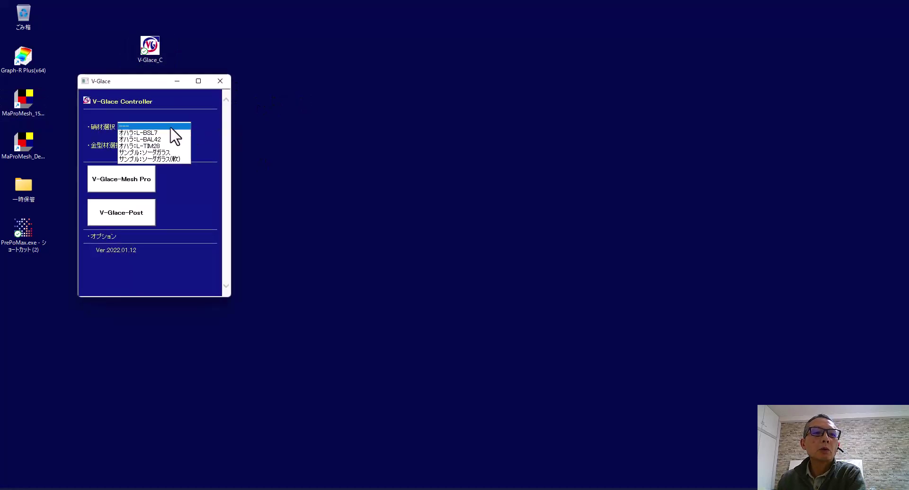
{"action": "left_click", "coordinate": [168, 141]}
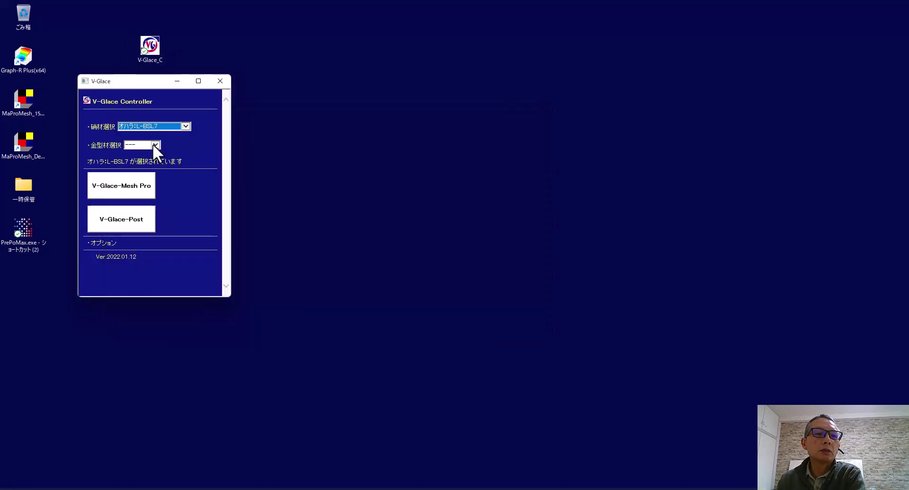
{"action": "left_click", "coordinate": [153, 144]}
{"action": "left_click", "coordinate": [139, 146]}
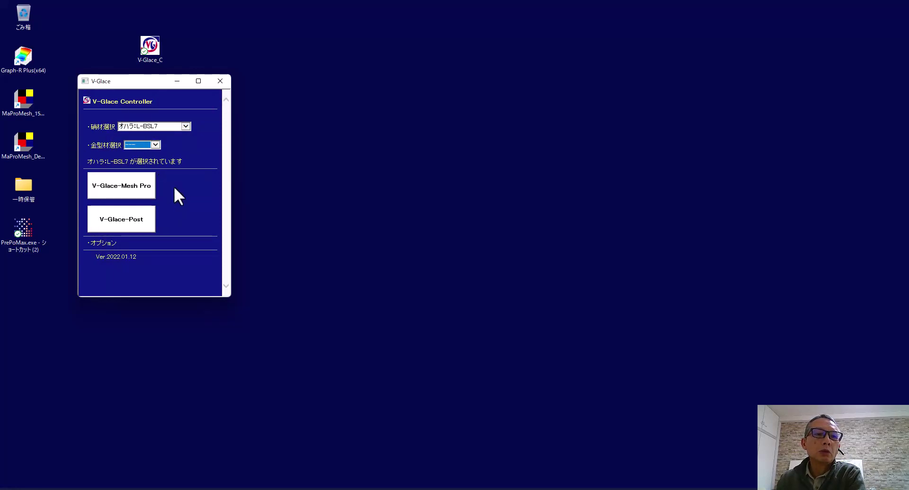
{"action": "left_click", "coordinate": [151, 151]}
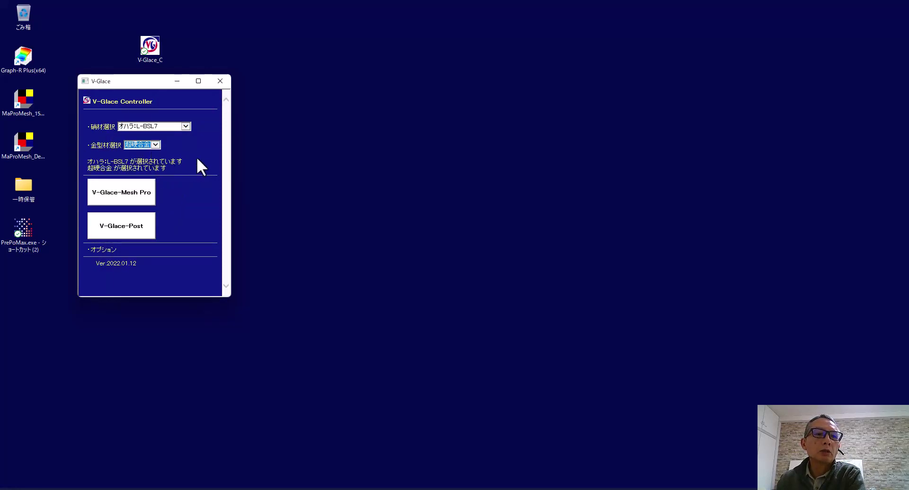
- Launch V-Glace-Mesh Pro, minimize its console window and start with model size limitation 1
{"action": "left_click", "coordinate": [132, 193]}
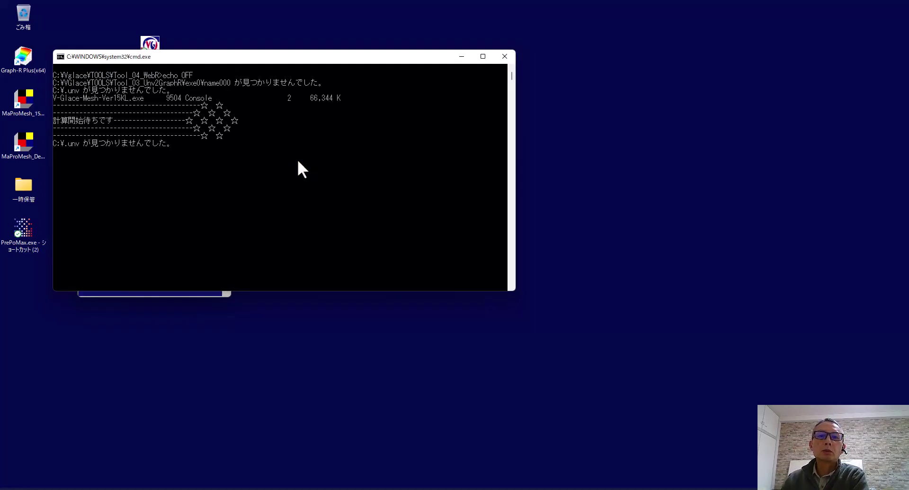
{"action": "left_click", "coordinate": [460, 56]}
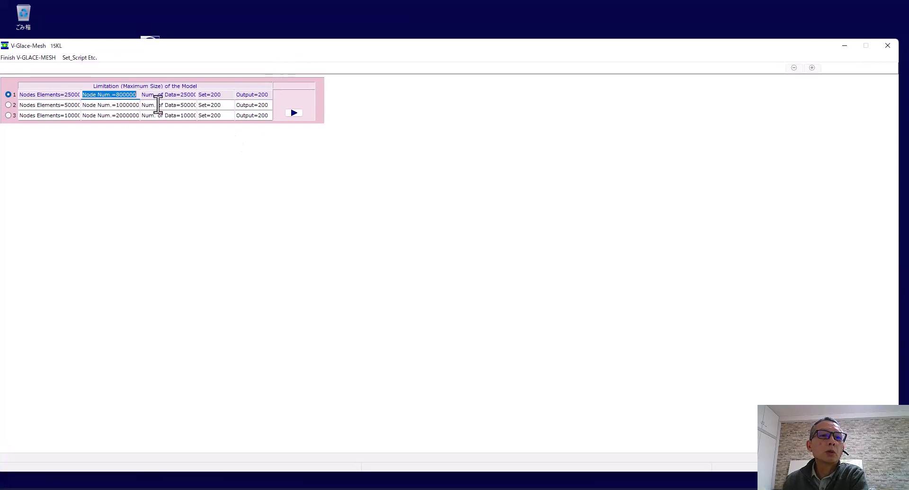
{"action": "left_click", "coordinate": [294, 113]}
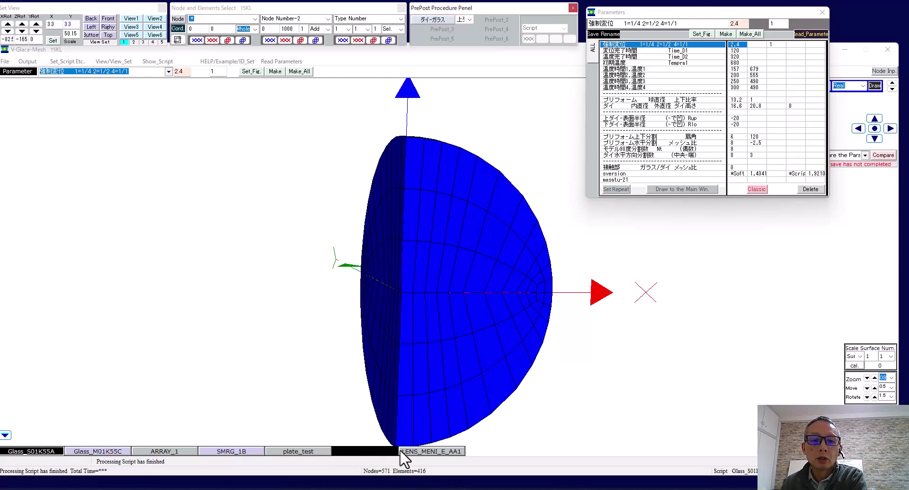
- Assign LENS_SPHE_E_AA1.maa from the VglaceScripts folder to the script slot held by plate_test
{"action": "left_click", "coordinate": [369, 454]}
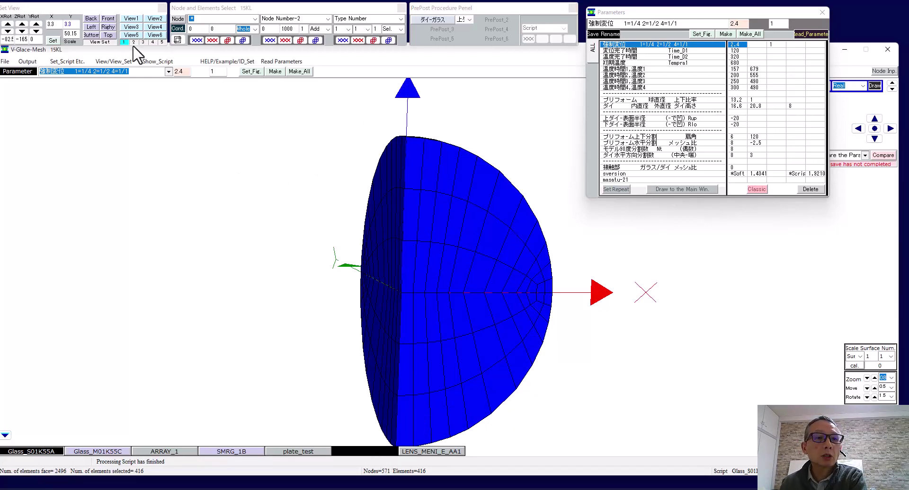
{"action": "left_click", "coordinate": [70, 61]}
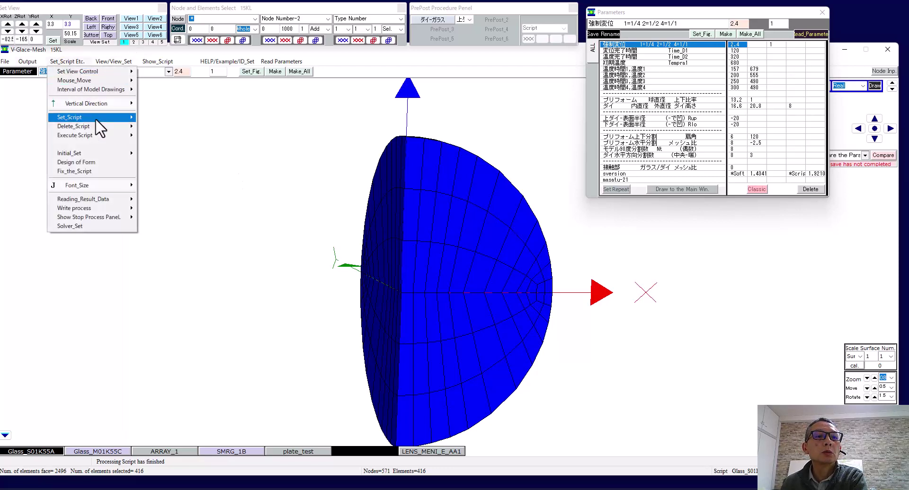
{"action": "mouse_move", "coordinate": [95, 118]}
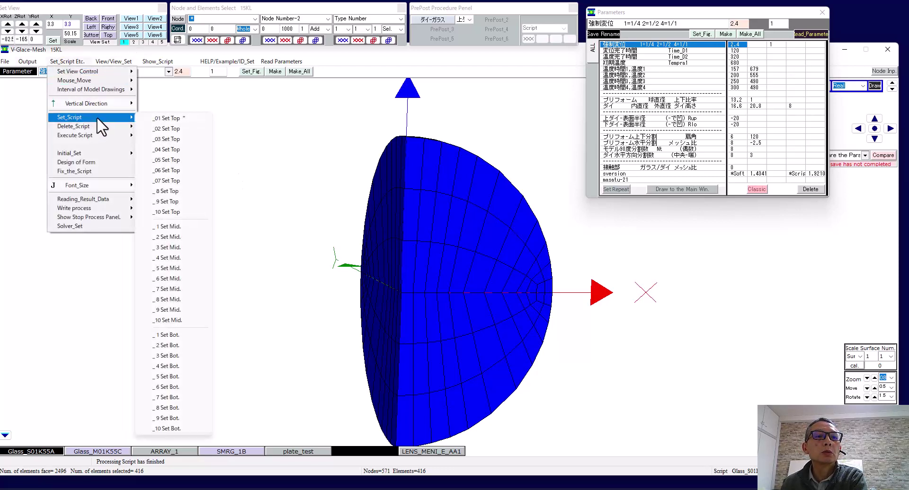
{"action": "left_click", "coordinate": [174, 170]}
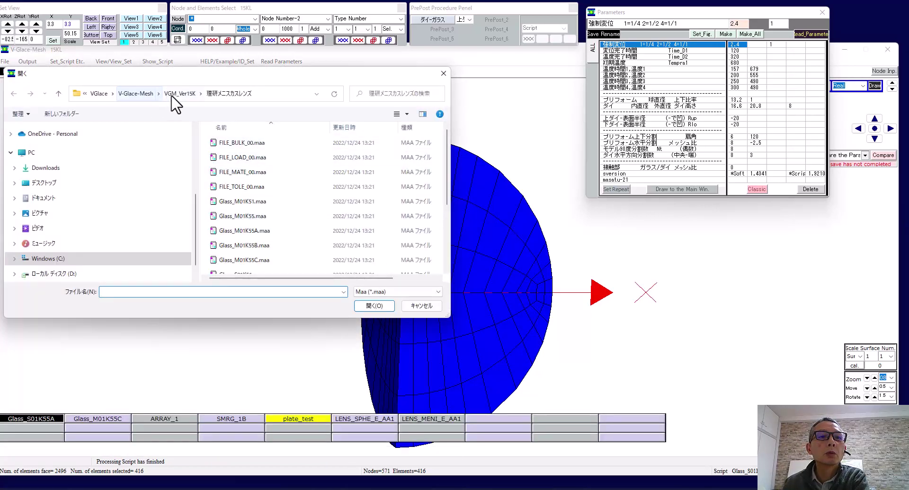
{"action": "left_click", "coordinate": [136, 94]}
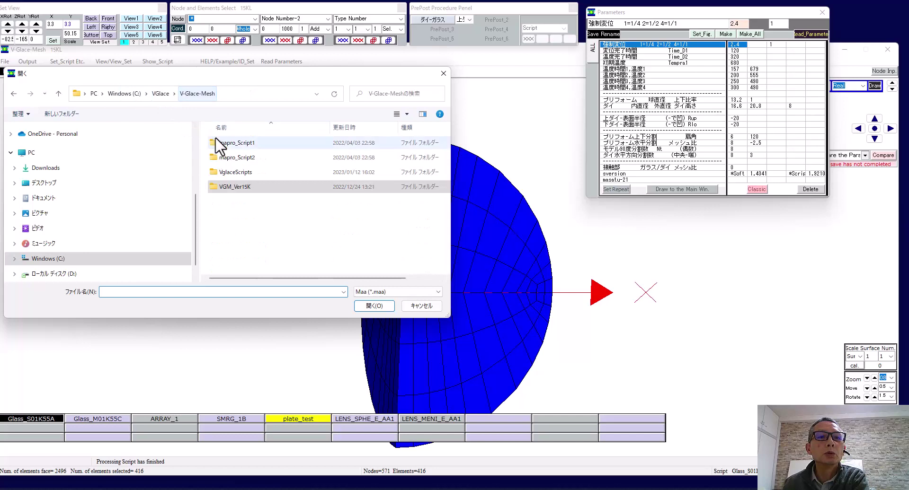
{"action": "double_click", "coordinate": [258, 173]}
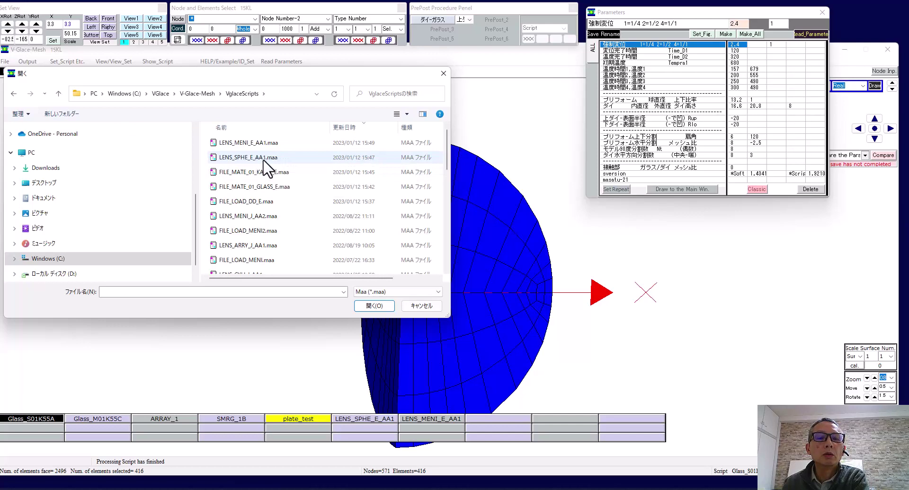
{"action": "double_click", "coordinate": [264, 158]}
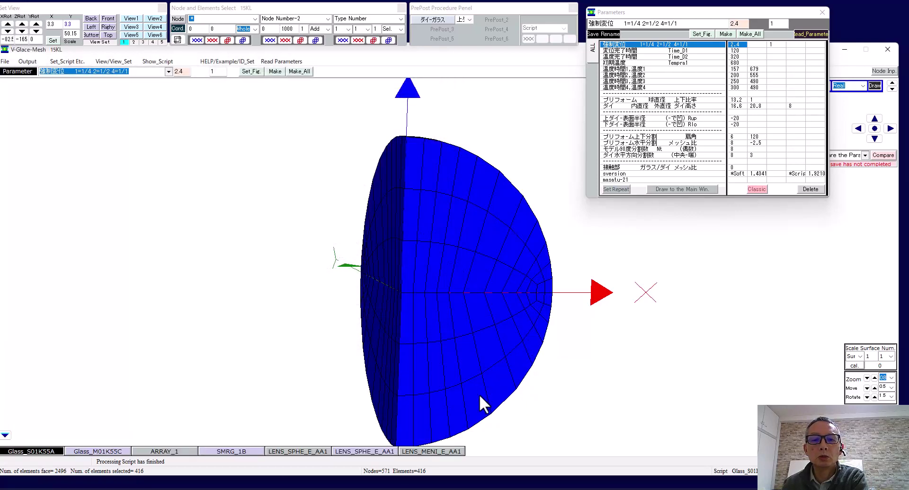
- Run the LENS_SPHE_E_AA1 script and build the complete ball lens model with both dies using Make_All
{"action": "left_click", "coordinate": [376, 452]}
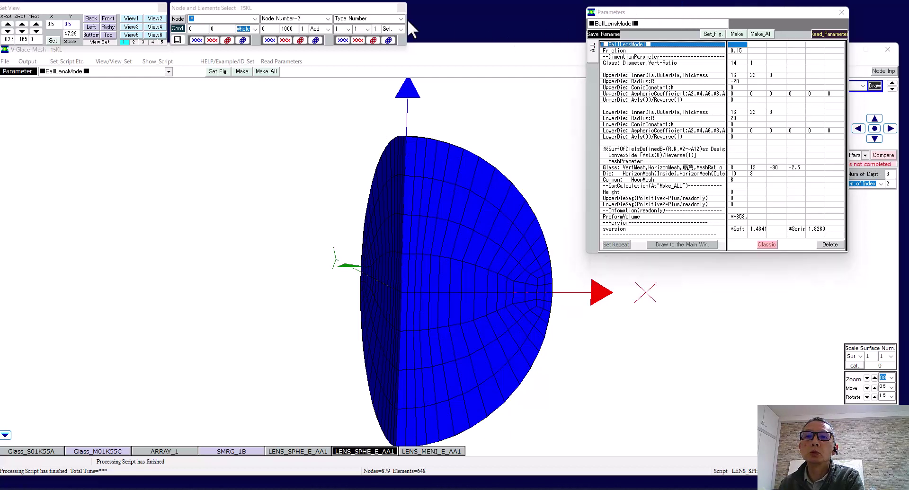
{"action": "left_click_drag", "start_coordinate": [763, 14], "coordinate": [763, 83]}
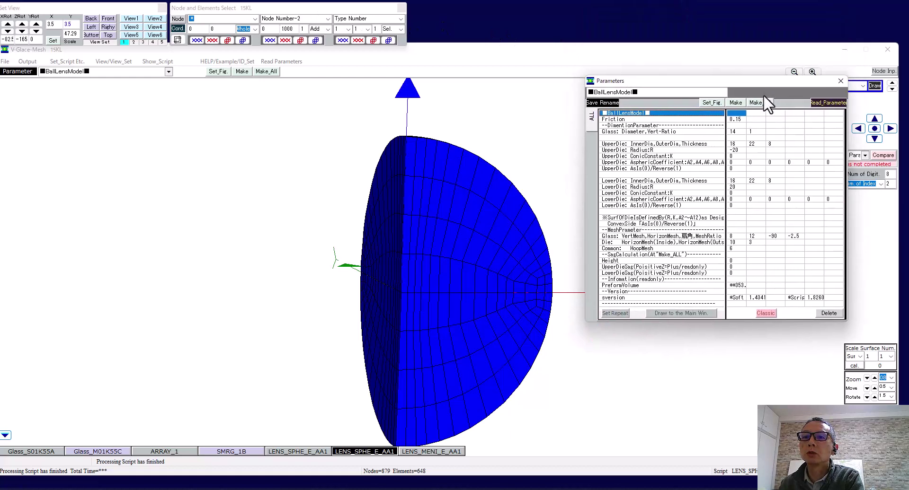
{"action": "left_click", "coordinate": [765, 103]}
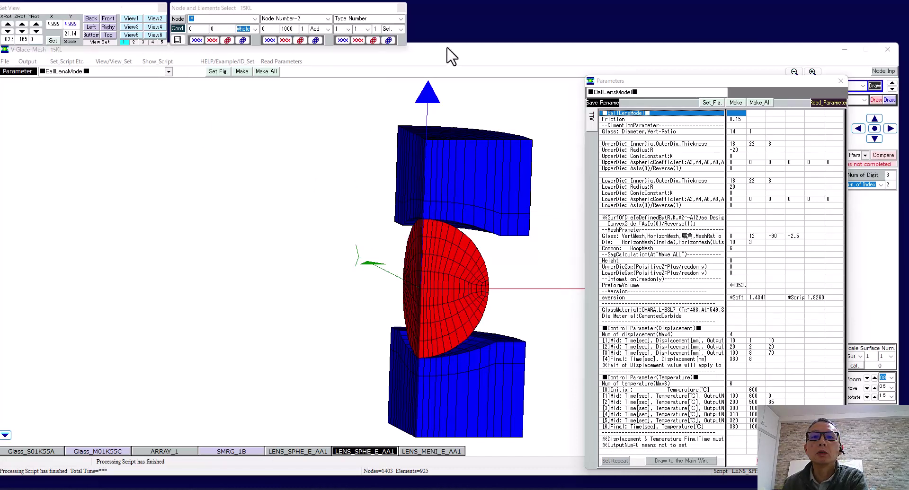
{"action": "left_click_drag", "start_coordinate": [445, 47], "coordinate": [452, 53]}
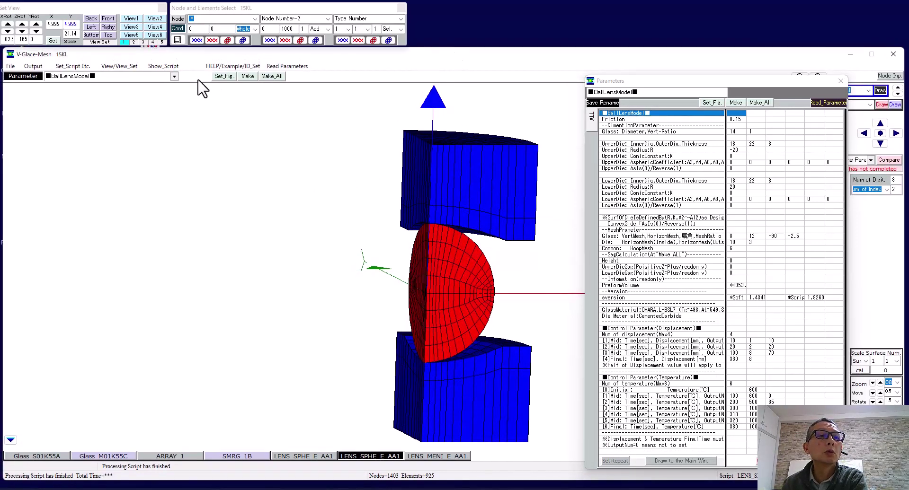
{"action": "left_click", "coordinate": [11, 66]}
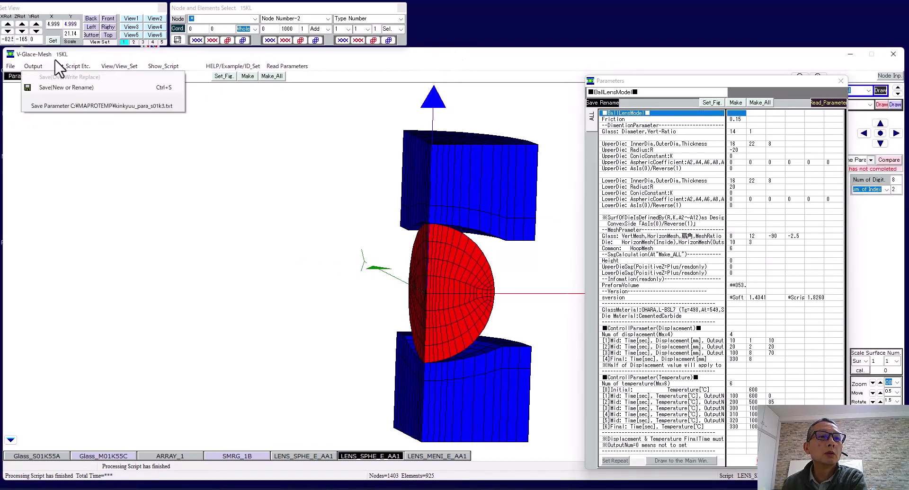
{"action": "left_click", "coordinate": [34, 66]}
{"action": "left_click", "coordinate": [33, 66]}
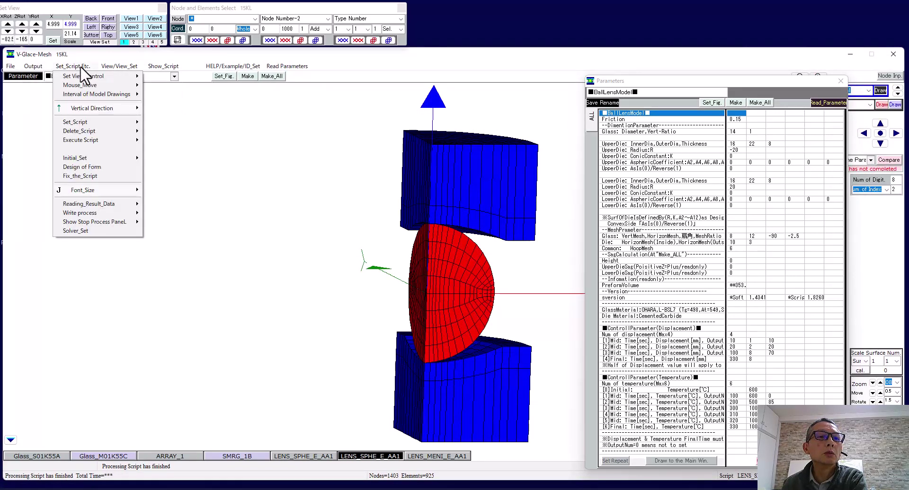
{"action": "mouse_move", "coordinate": [127, 67]}
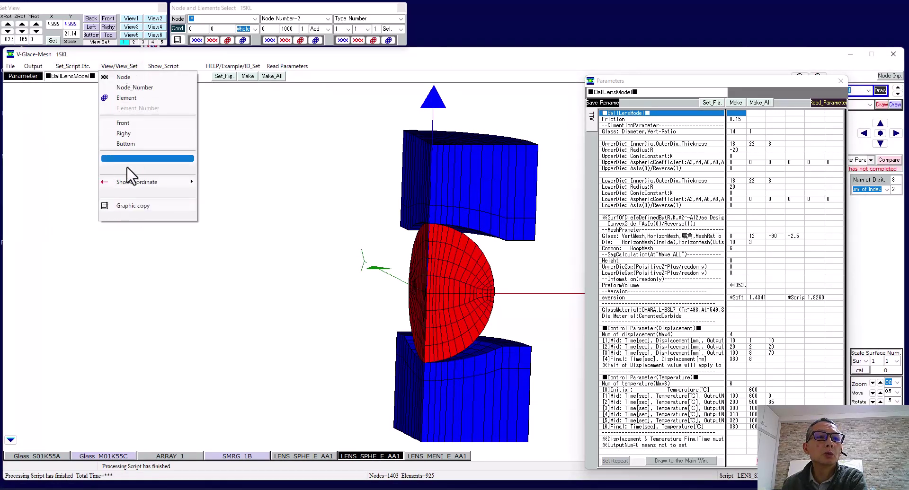
{"action": "mouse_move", "coordinate": [176, 68]}
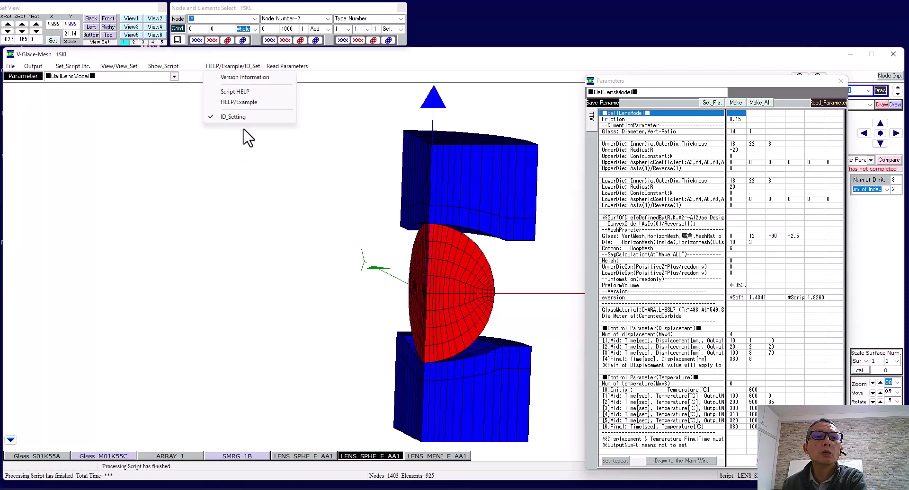
{"action": "mouse_move", "coordinate": [306, 67]}
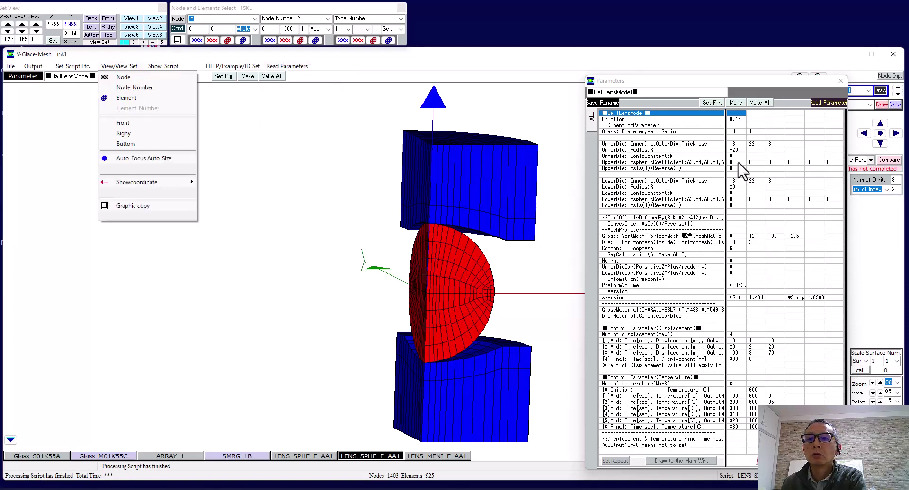
- Reposition the Parameters window and widen it so more of the parameter names fits in their column
{"action": "left_click_drag", "start_coordinate": [697, 80], "coordinate": [679, 48]}
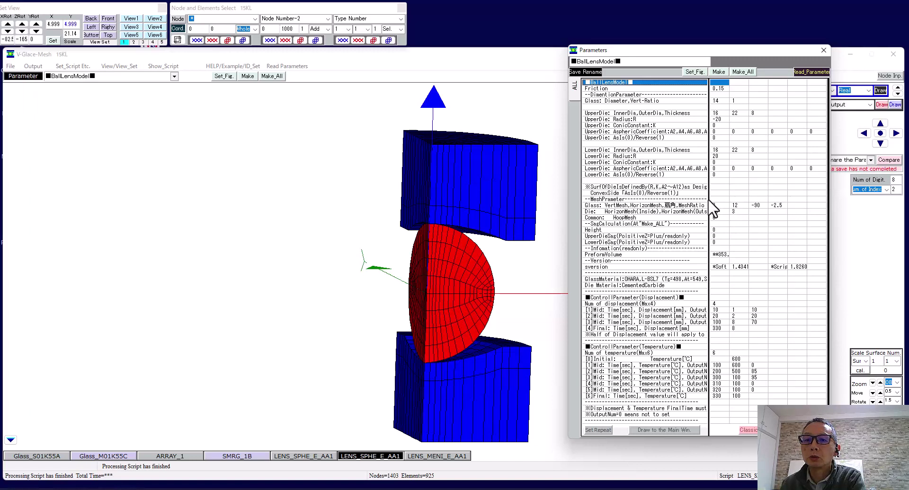
{"action": "left_click_drag", "start_coordinate": [712, 208], "coordinate": [776, 203]}
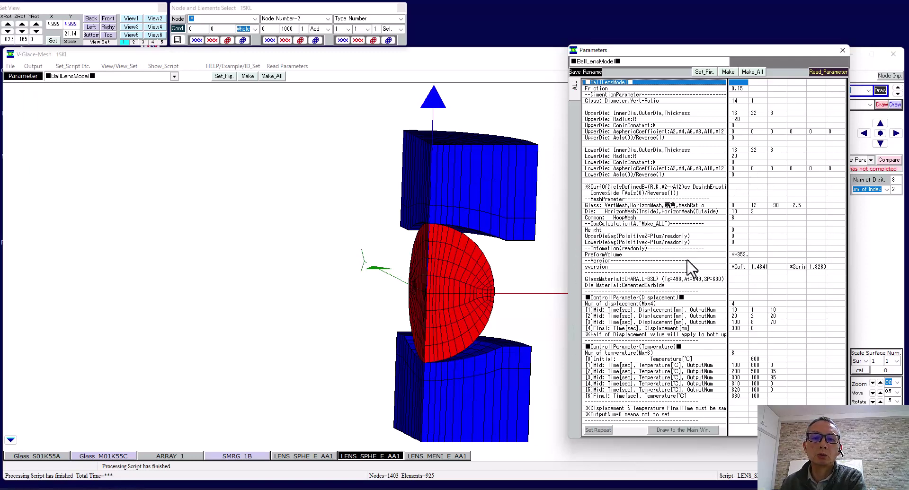
{"action": "left_click_drag", "start_coordinate": [359, 274], "coordinate": [422, 241]}
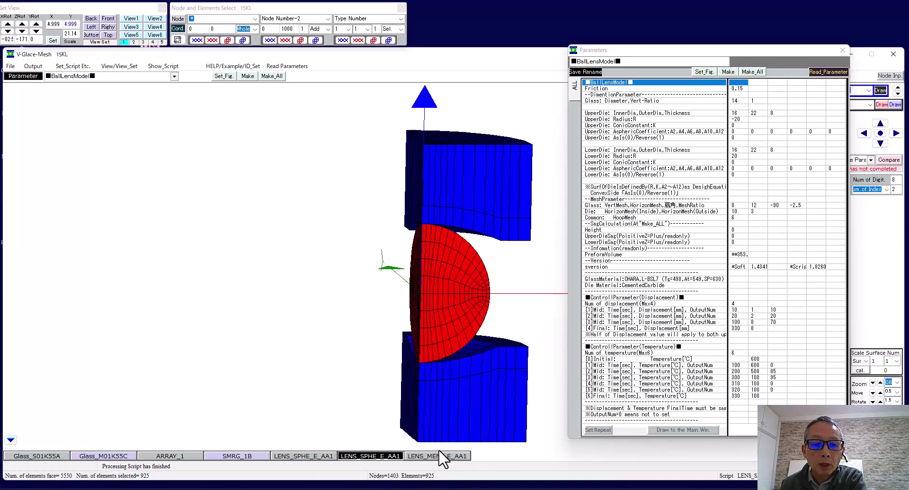
- Look over the Design of Form settings and exit without changing them
{"action": "left_click", "coordinate": [116, 66]}
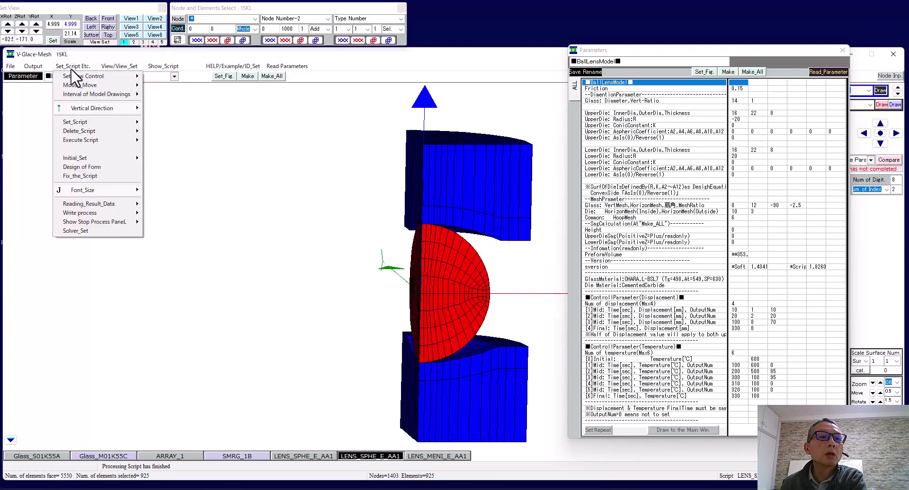
{"action": "left_click", "coordinate": [122, 167]}
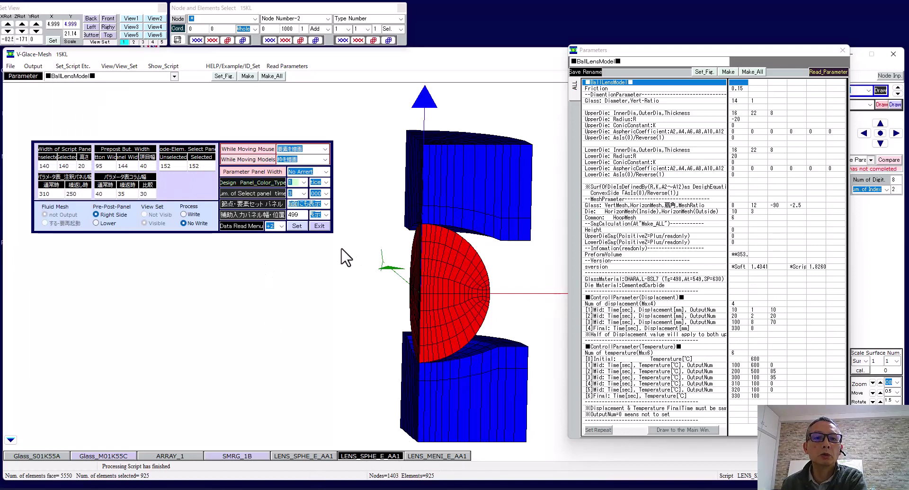
{"action": "left_click", "coordinate": [327, 225]}
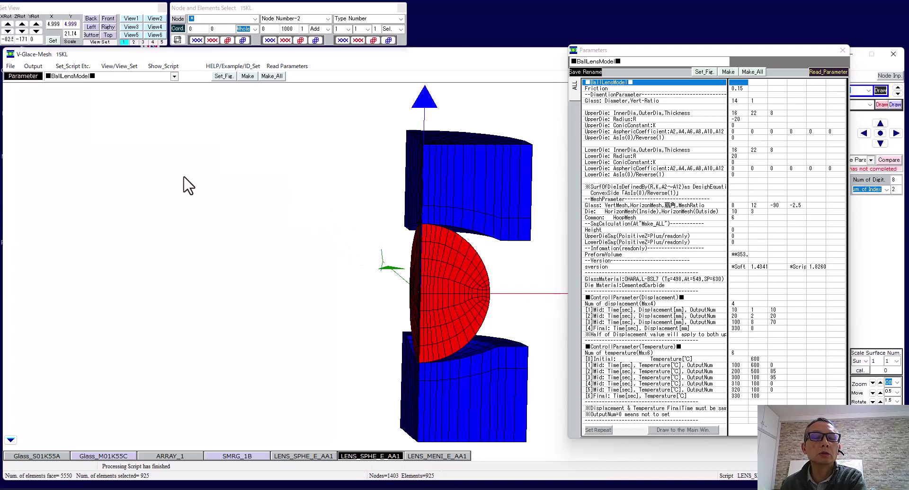
- Open the initial settings file VGLACE_64H.ini and examine the language setting near its end
{"action": "left_click", "coordinate": [88, 68]}
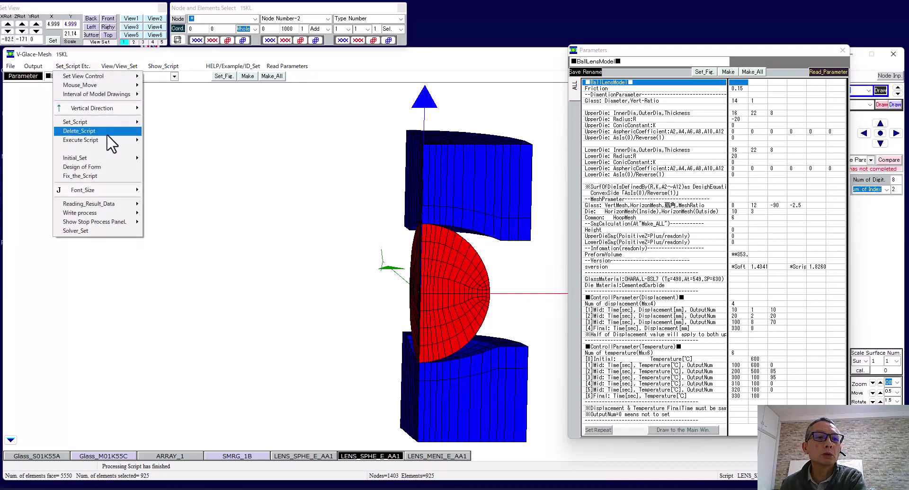
{"action": "mouse_move", "coordinate": [114, 158]}
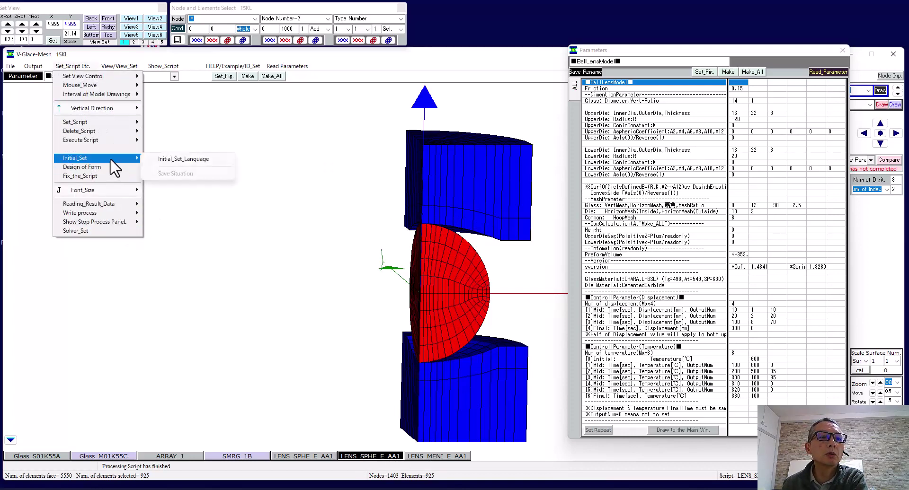
{"action": "left_click", "coordinate": [202, 160]}
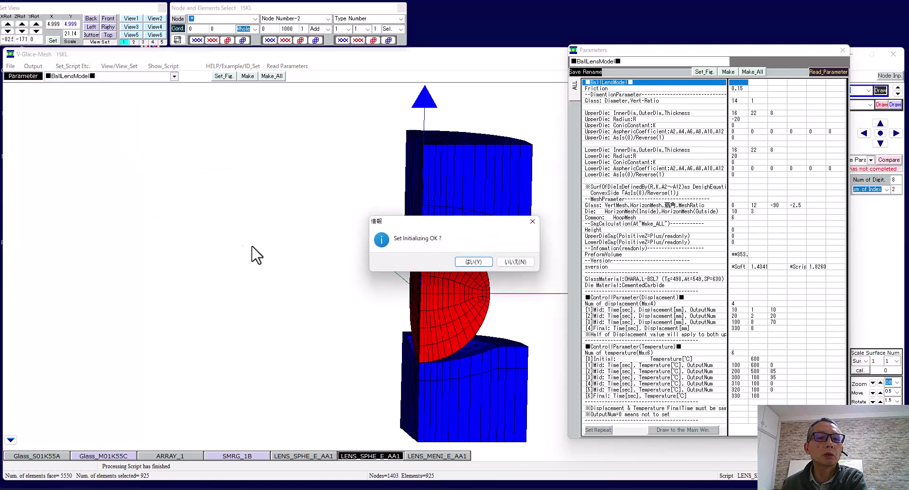
{"action": "left_click", "coordinate": [467, 263]}
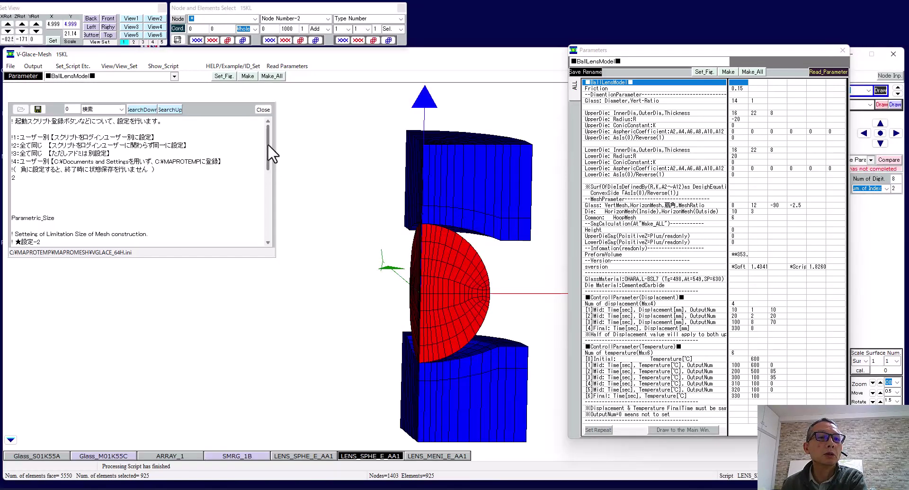
{"action": "left_click_drag", "start_coordinate": [268, 144], "coordinate": [269, 237]}
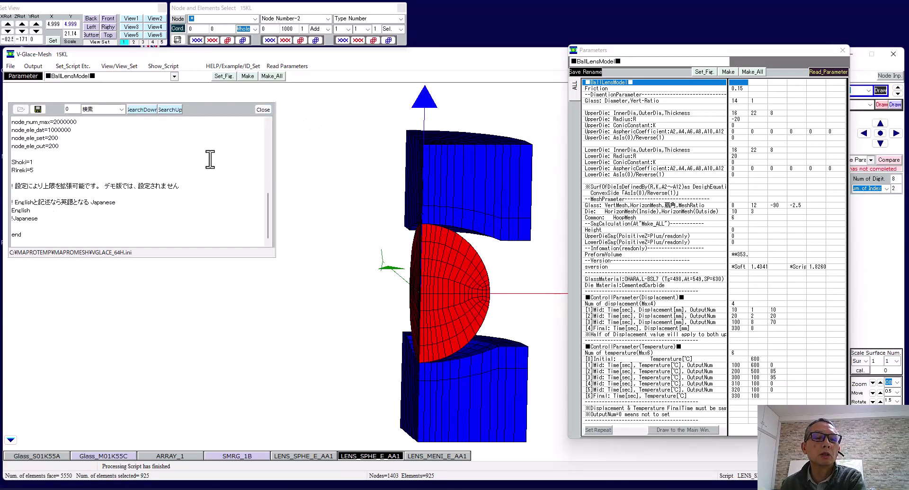
- Close the settings file and look over the script help entries for Node_merge, Elem_Check and Node
{"action": "left_click", "coordinate": [263, 110]}
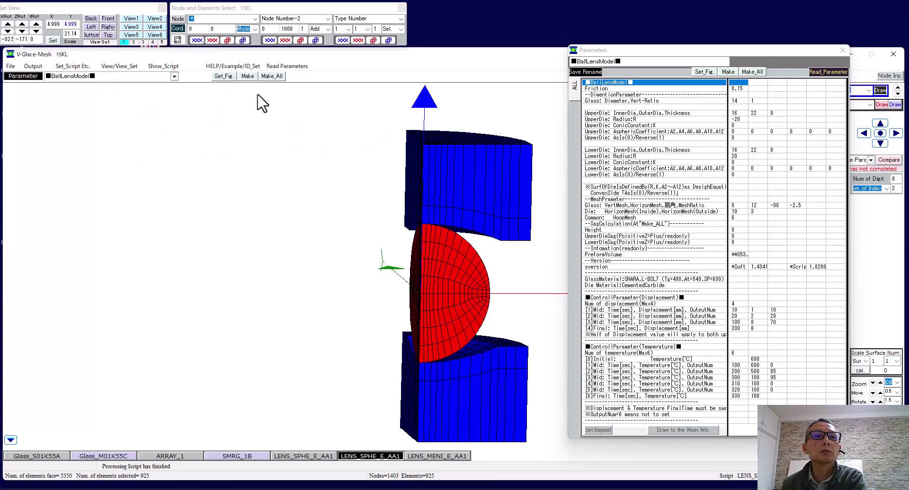
{"action": "left_click", "coordinate": [234, 67]}
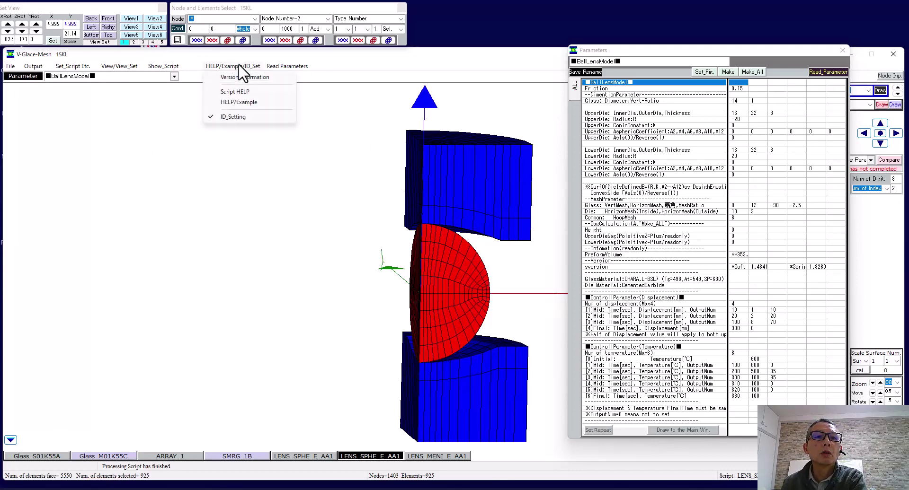
{"action": "left_click", "coordinate": [255, 92]}
{"action": "left_click", "coordinate": [315, 175]}
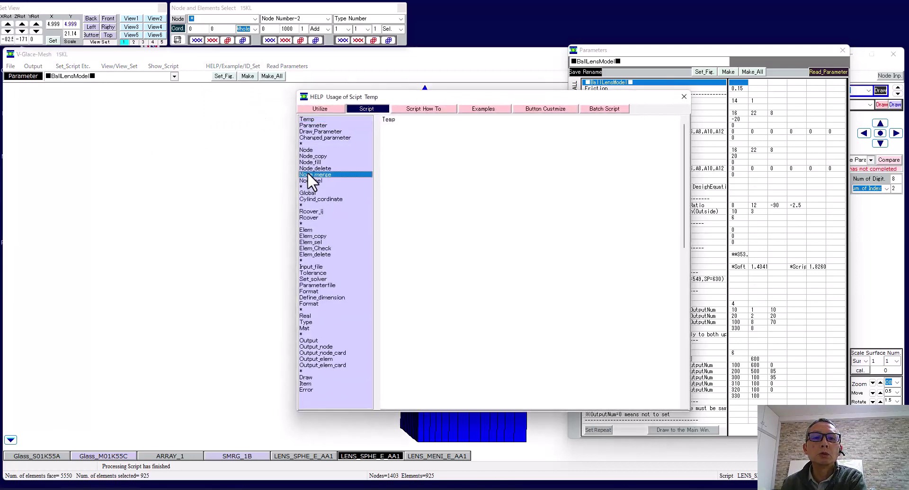
{"action": "left_click", "coordinate": [320, 248]}
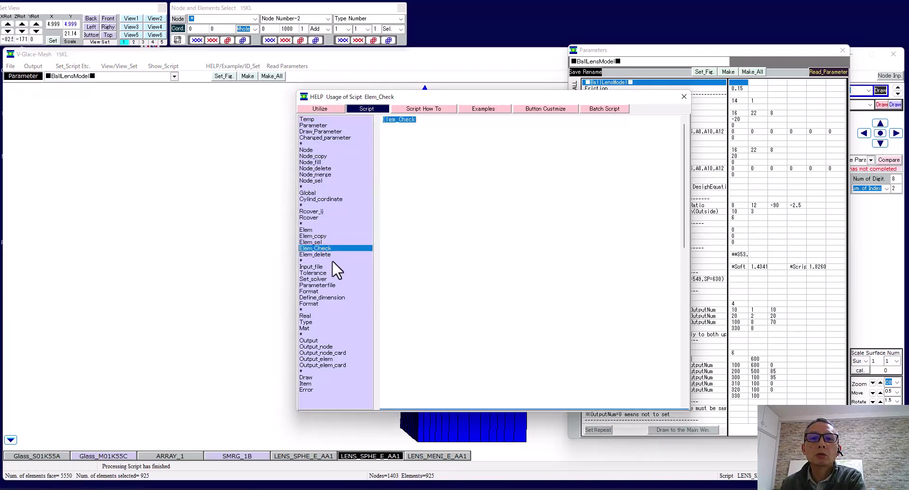
{"action": "left_click", "coordinate": [336, 150]}
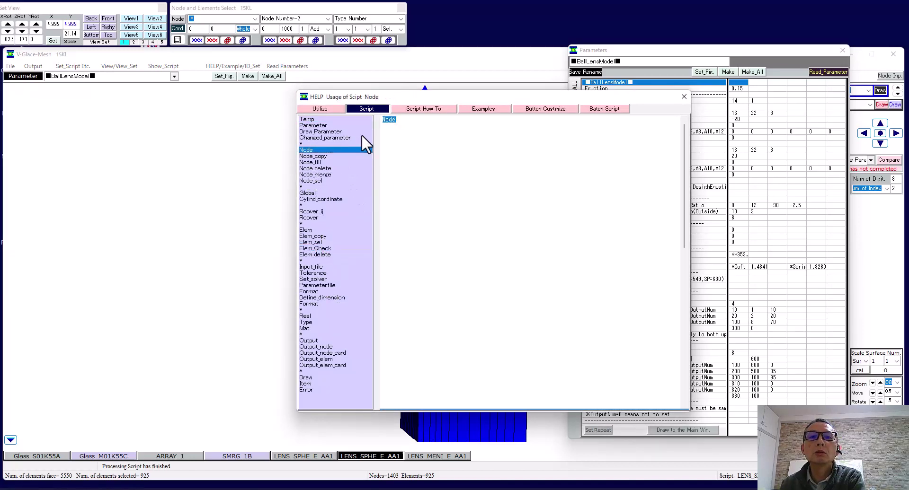
- Look through the help on script writing rules, examples and button customization, and widen the help window
{"action": "left_click", "coordinate": [435, 110]}
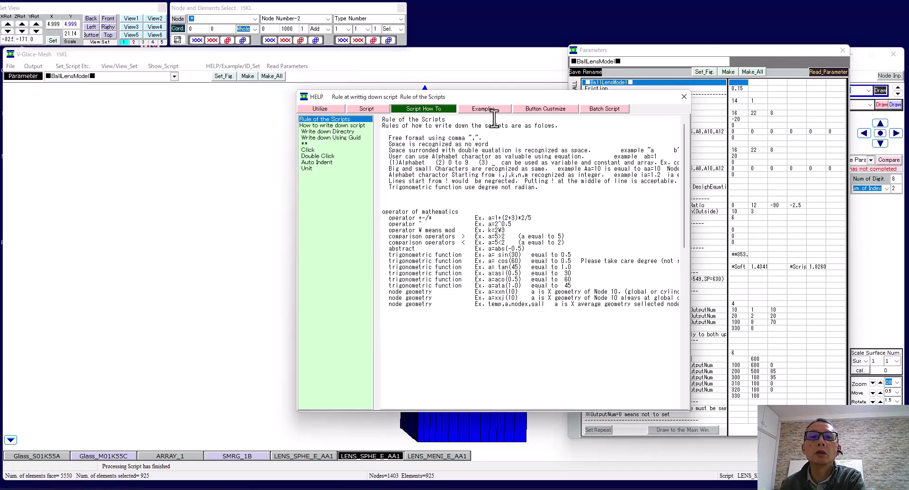
{"action": "left_click", "coordinate": [493, 111]}
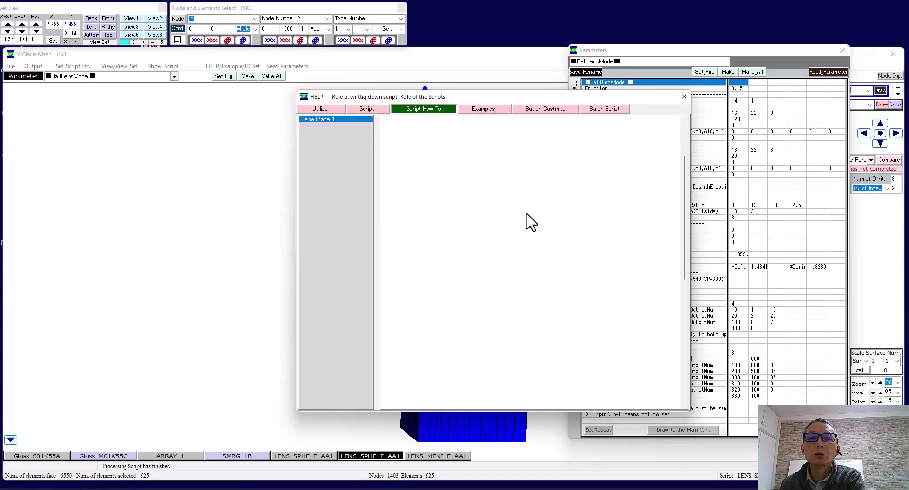
{"action": "left_click", "coordinate": [559, 110]}
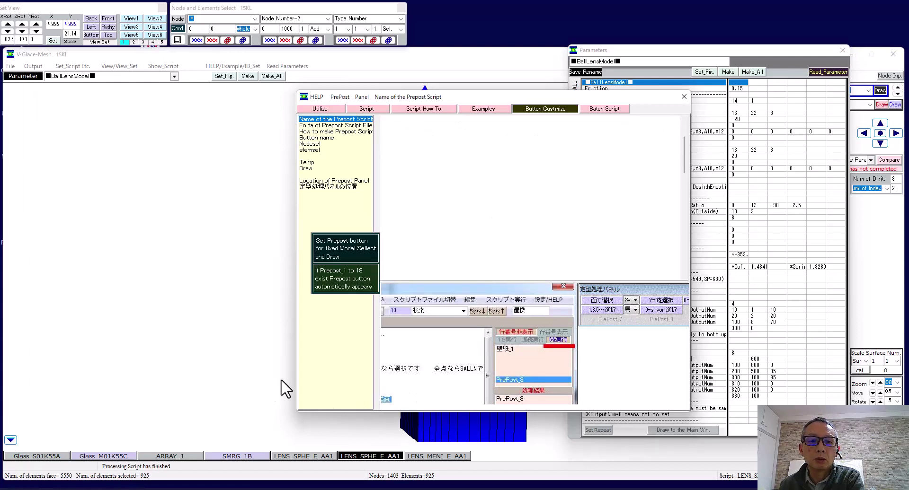
{"action": "left_click_drag", "start_coordinate": [297, 371], "coordinate": [57, 380]}
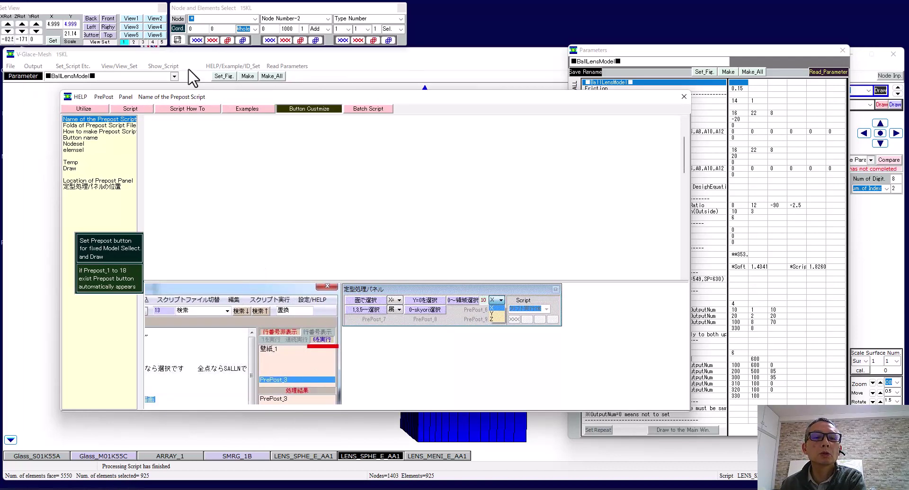
- View the Draw_Parameter script help and the usage help on Execute Script, Draw nodes and Execute Solver
{"action": "left_click", "coordinate": [129, 109]}
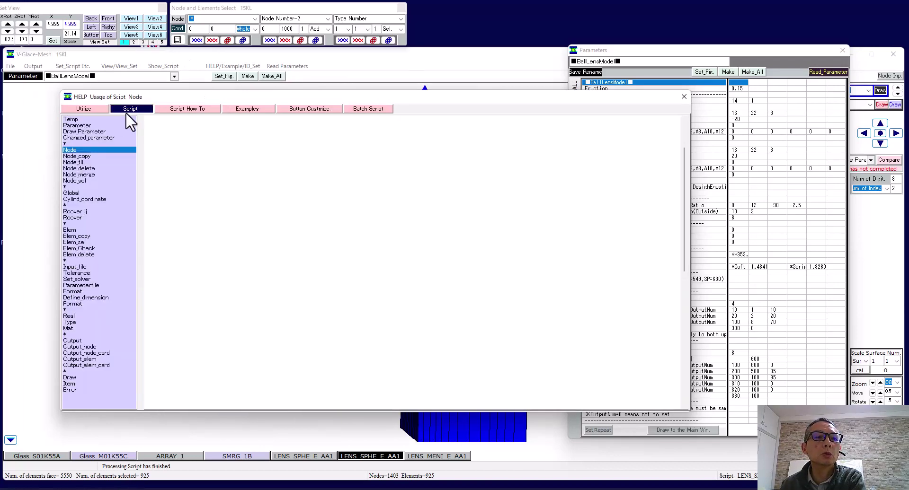
{"action": "left_click", "coordinate": [81, 132]}
{"action": "left_click", "coordinate": [83, 109]}
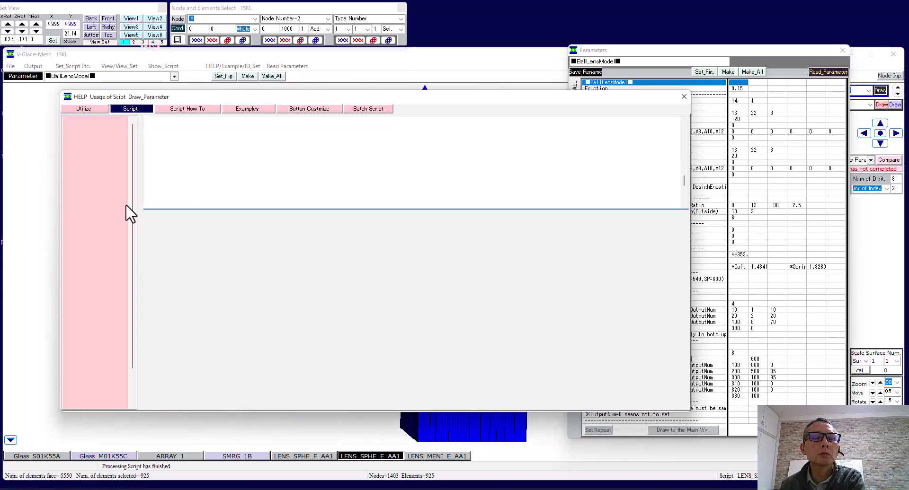
{"action": "scroll", "coordinate": [251, 179], "scroll_direction": "down", "scroll_amount": 2}
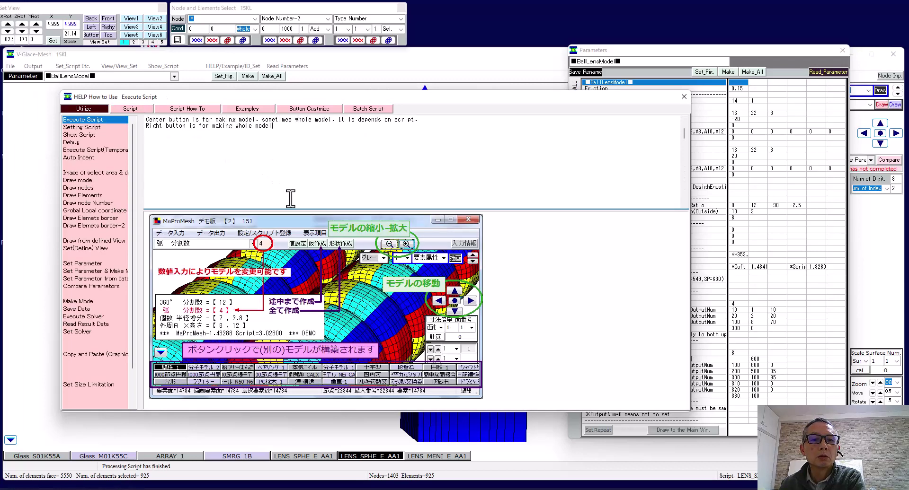
{"action": "left_click", "coordinate": [102, 216]}
{"action": "left_click", "coordinate": [84, 188]}
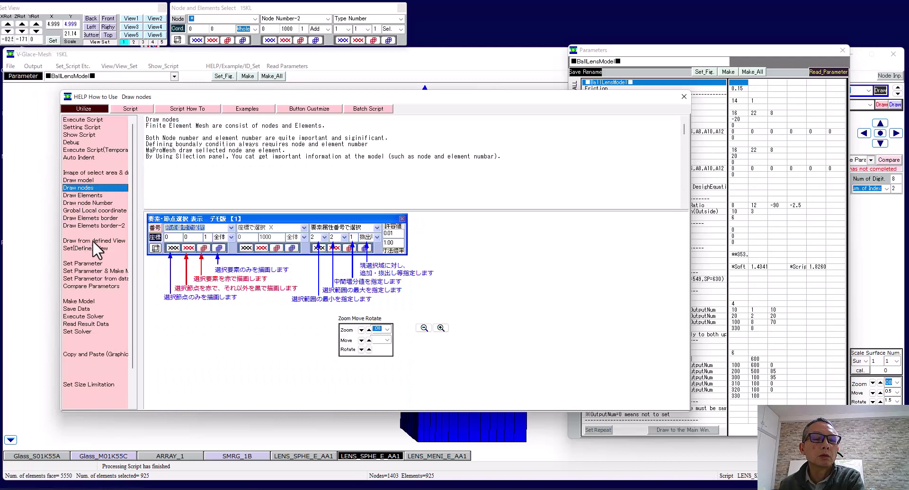
{"action": "left_click", "coordinate": [95, 284]}
{"action": "left_click", "coordinate": [90, 317]}
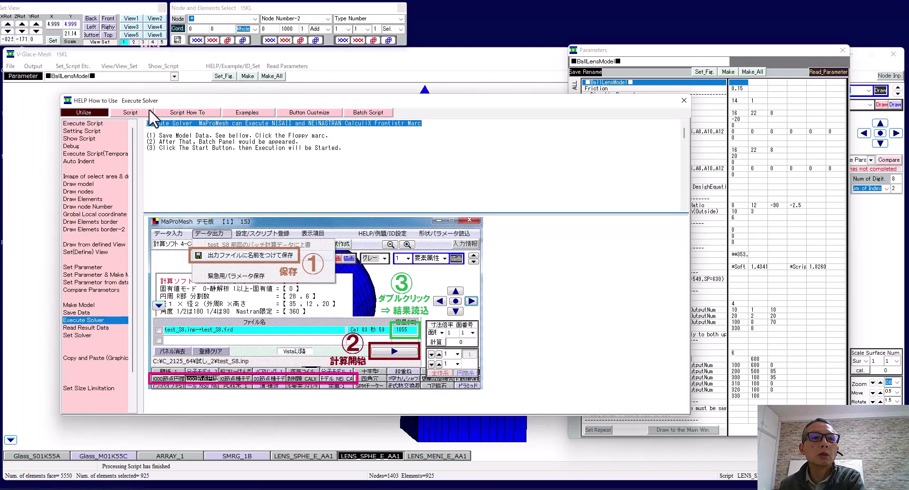
- Browse the script command help, including Node_copy, Format and Real, and close the help window
{"action": "left_click", "coordinate": [136, 115]}
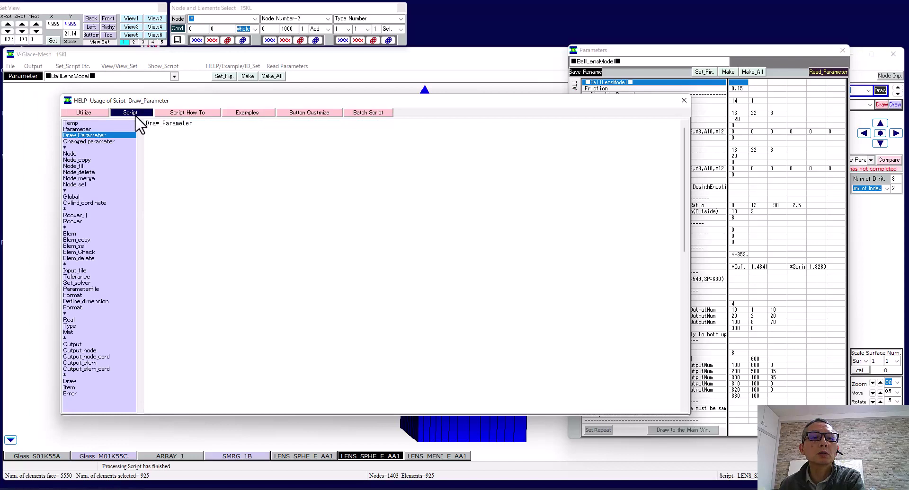
{"action": "left_click", "coordinate": [177, 131]}
{"action": "left_click", "coordinate": [84, 160]}
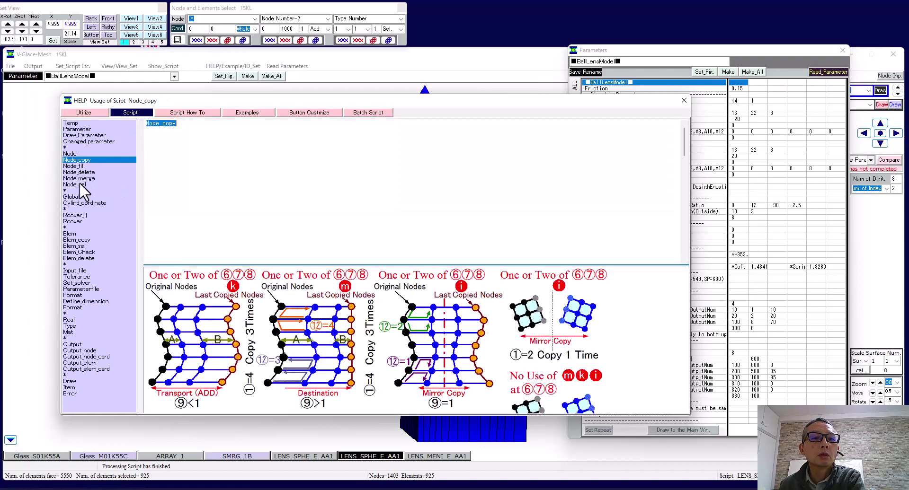
{"action": "left_click", "coordinate": [78, 180]}
{"action": "left_click", "coordinate": [75, 228]}
{"action": "left_click", "coordinate": [81, 288]}
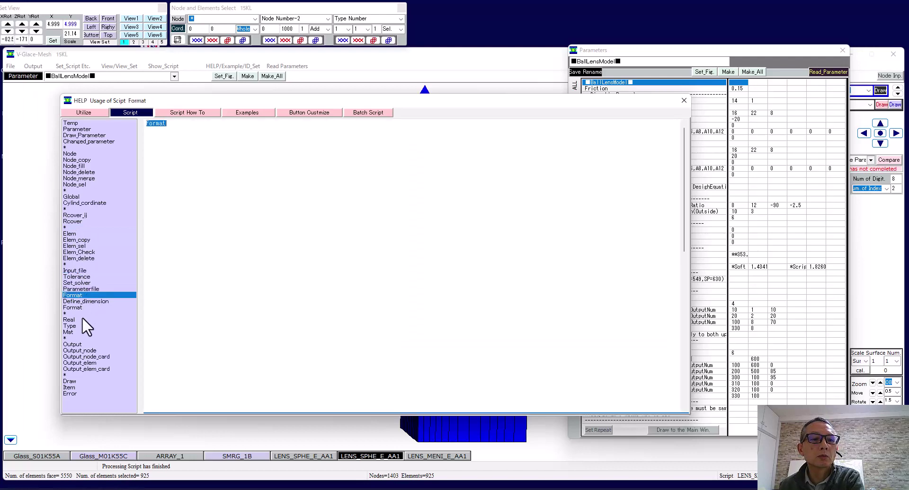
{"action": "left_click", "coordinate": [81, 319]}
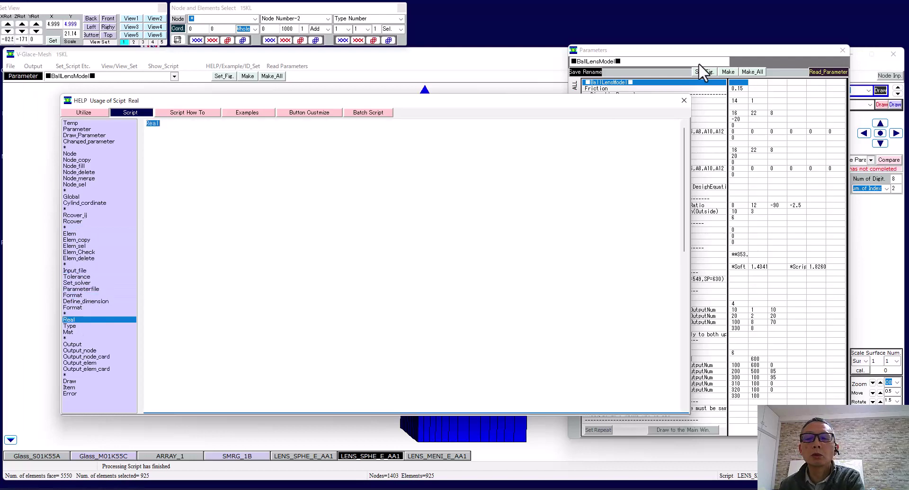
{"action": "left_click", "coordinate": [684, 100]}
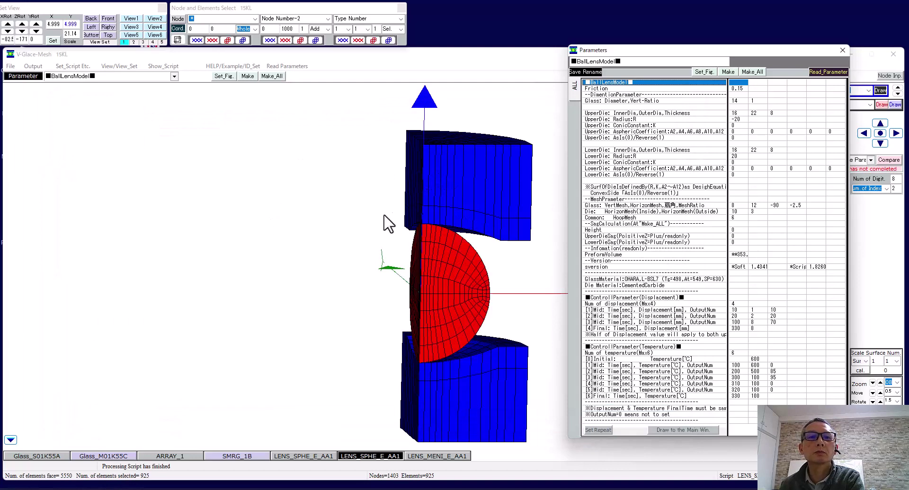
- Show the LENS_SPHE_E_AA1 script, move its window higher and enlarge the code area
{"action": "left_click_drag", "start_coordinate": [388, 222], "coordinate": [354, 197]}
{"action": "left_click", "coordinate": [179, 68]}
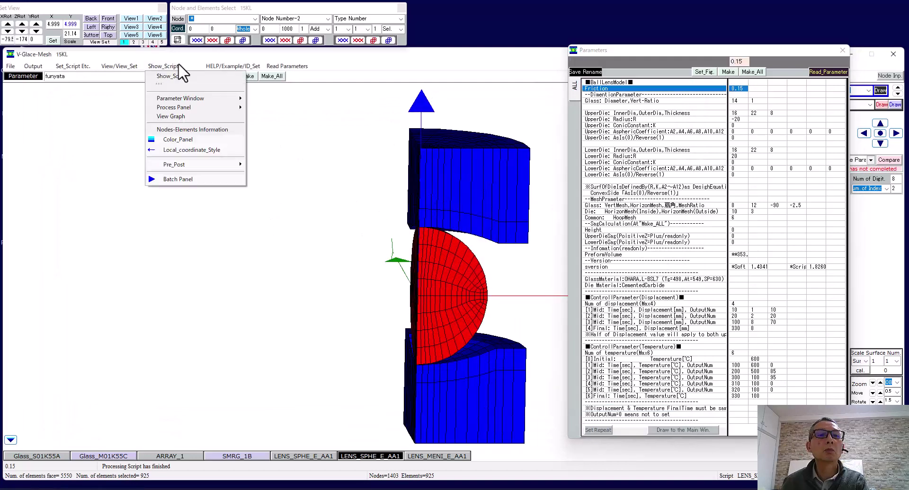
{"action": "left_click", "coordinate": [180, 76]}
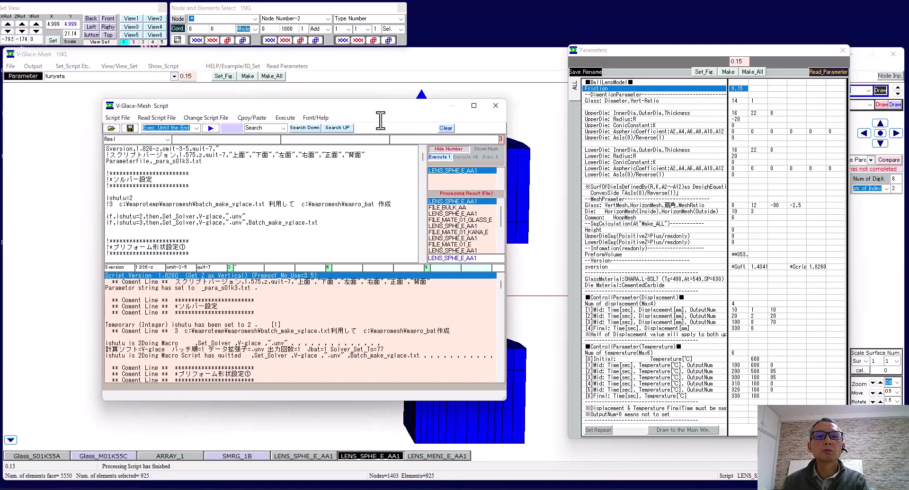
{"action": "left_click_drag", "start_coordinate": [439, 98], "coordinate": [439, 22]}
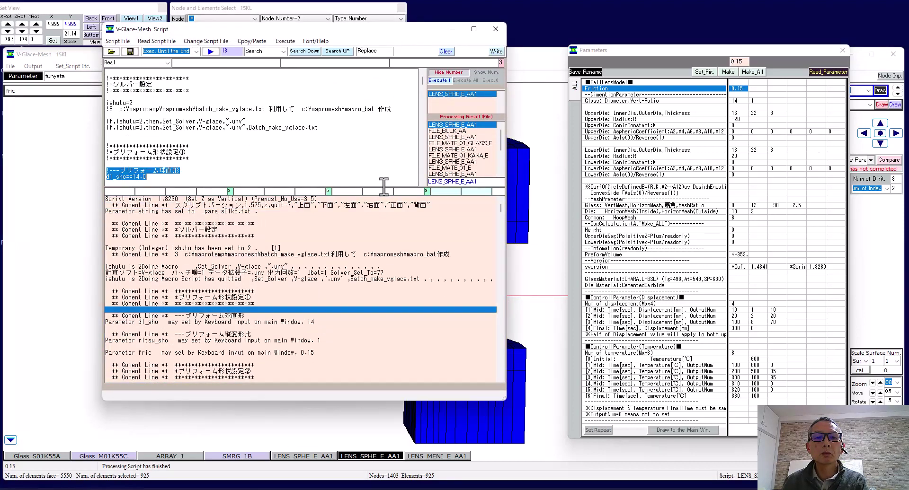
{"action": "left_click_drag", "start_coordinate": [381, 186], "coordinate": [390, 290]}
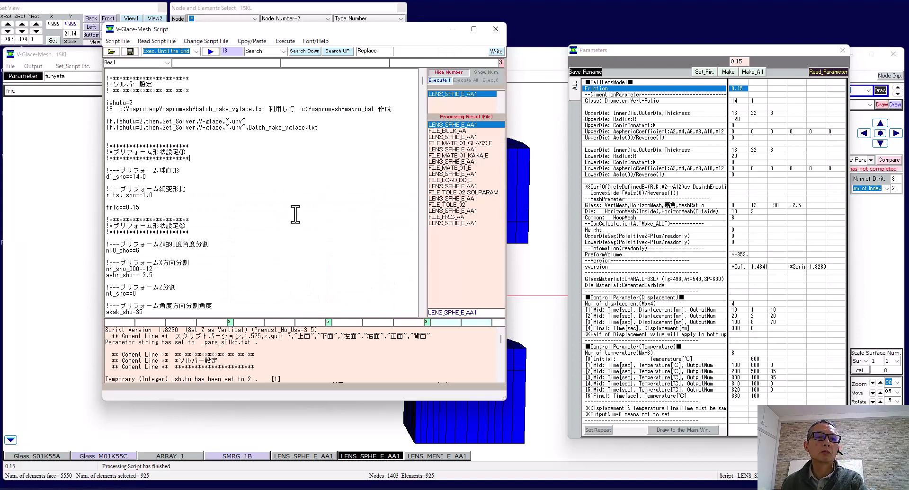
- Examine the script's preform, die and Change_para sections and its file and copy commands, and close the script window
{"action": "scroll", "coordinate": [251, 189], "scroll_direction": "down", "scroll_amount": 11}
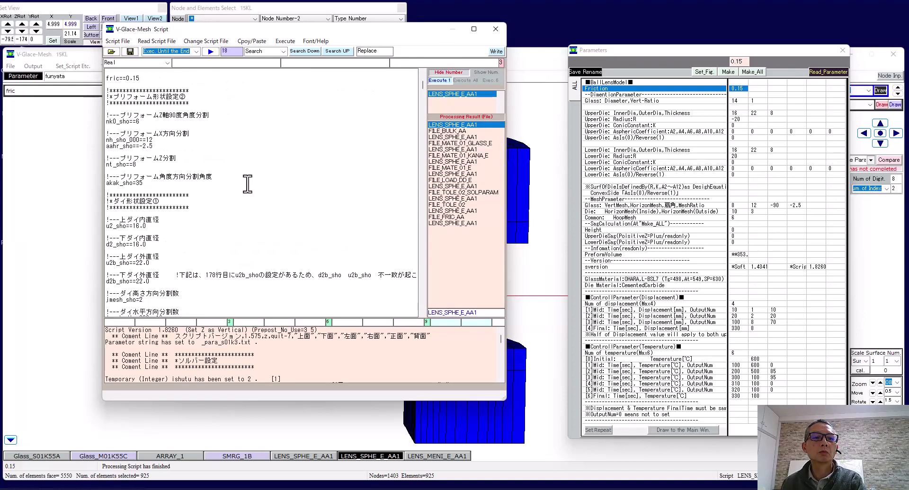
{"action": "scroll", "coordinate": [249, 178], "scroll_direction": "down", "scroll_amount": 8}
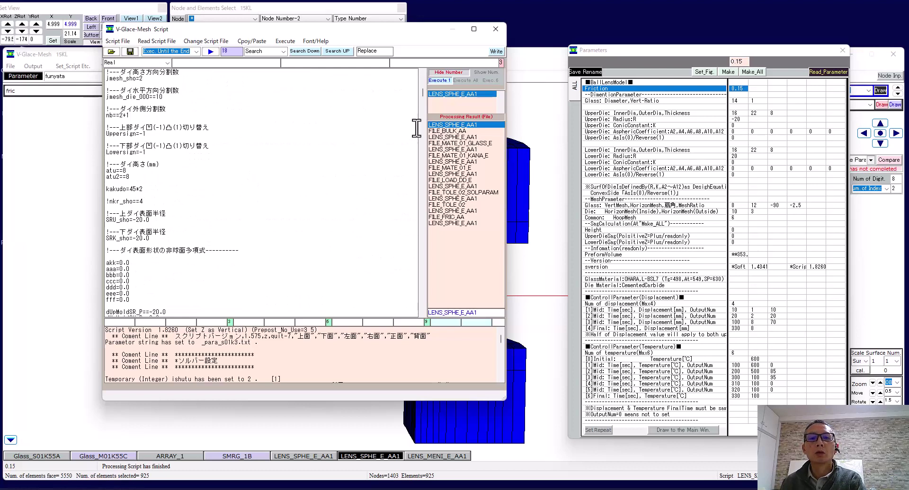
{"action": "left_click_drag", "start_coordinate": [422, 93], "coordinate": [423, 110]}
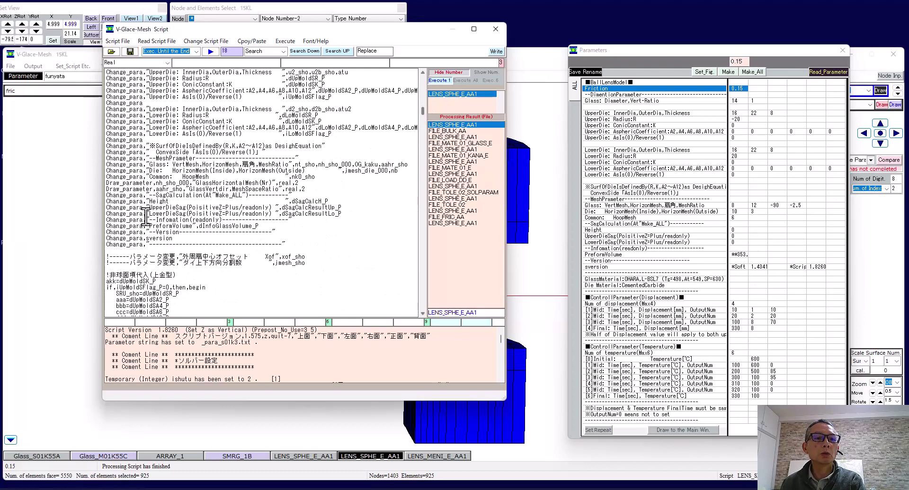
{"action": "left_click", "coordinate": [208, 41]}
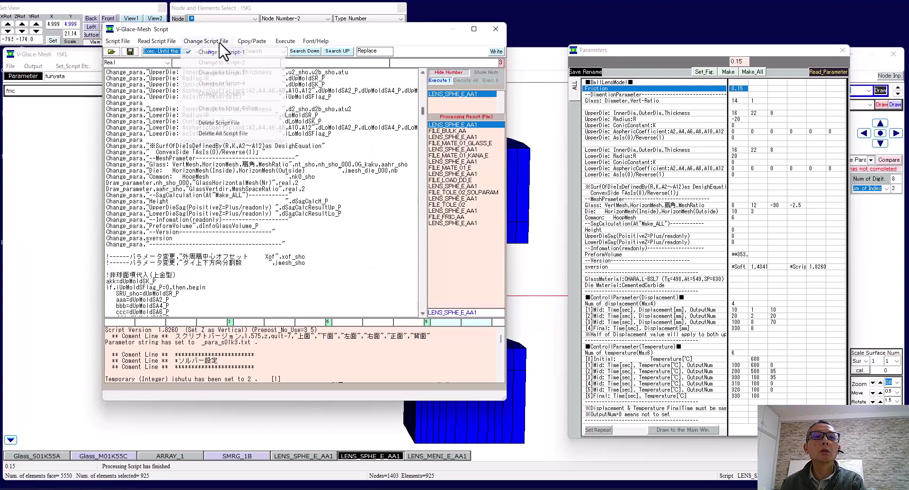
{"action": "mouse_move", "coordinate": [263, 45]}
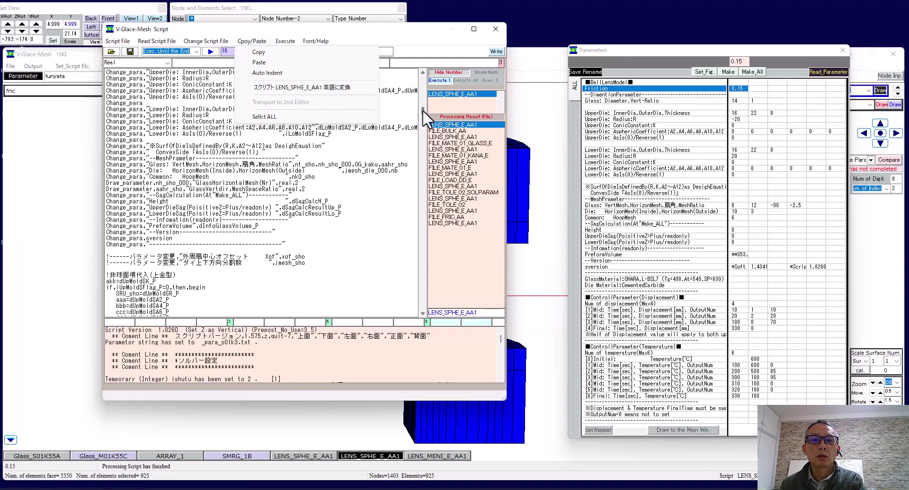
{"action": "left_click_drag", "start_coordinate": [423, 109], "coordinate": [406, 101]}
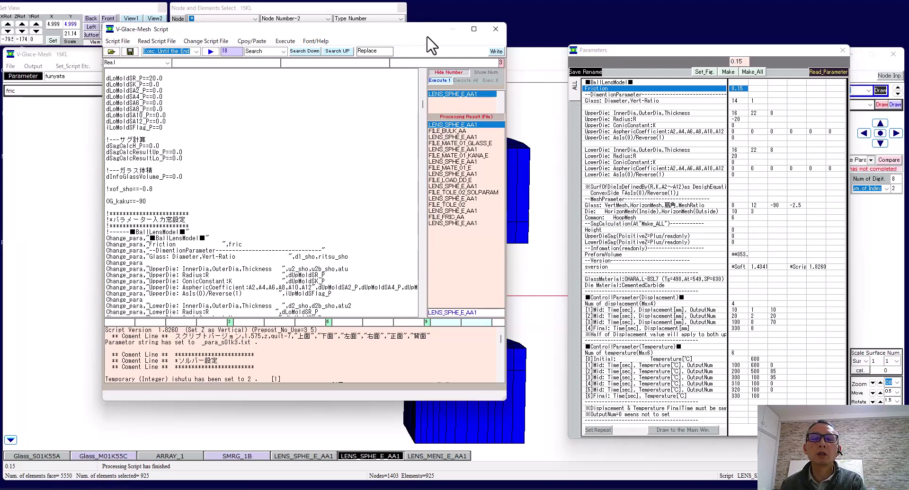
{"action": "left_click", "coordinate": [495, 29]}
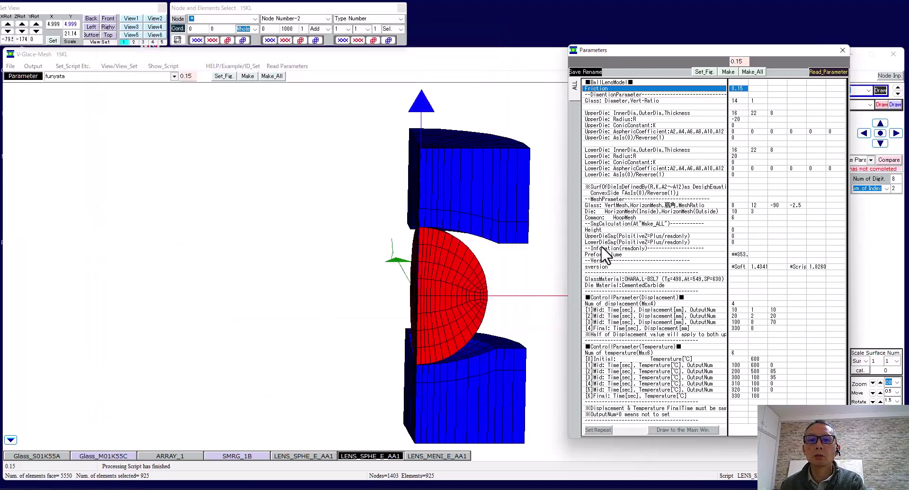
- Save the ball lens model as a new unv file named test in the work_Vglace Sphere folder
{"action": "left_click_drag", "start_coordinate": [296, 208], "coordinate": [244, 194]}
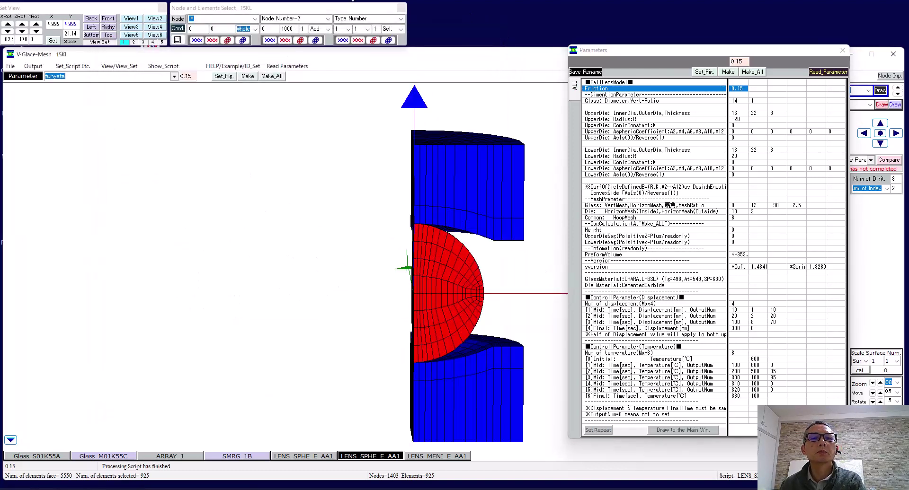
{"action": "left_click", "coordinate": [11, 67]}
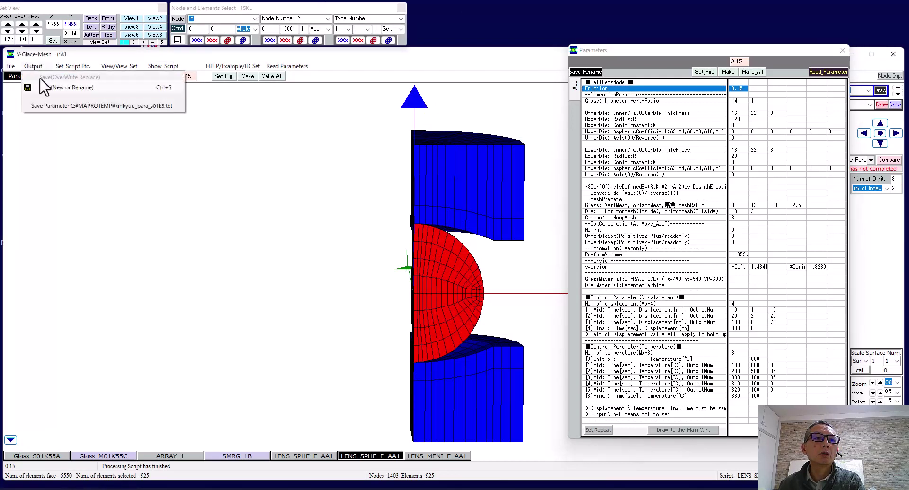
{"action": "left_click", "coordinate": [89, 90]}
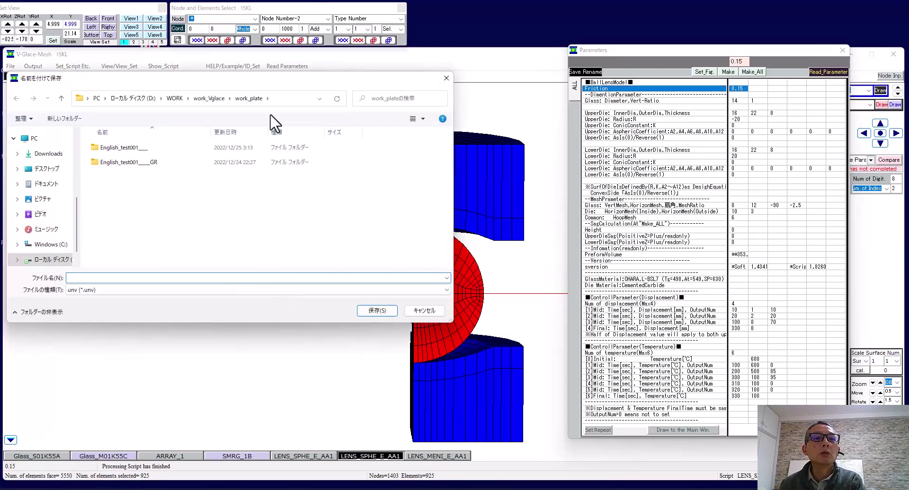
{"action": "left_click", "coordinate": [213, 99]}
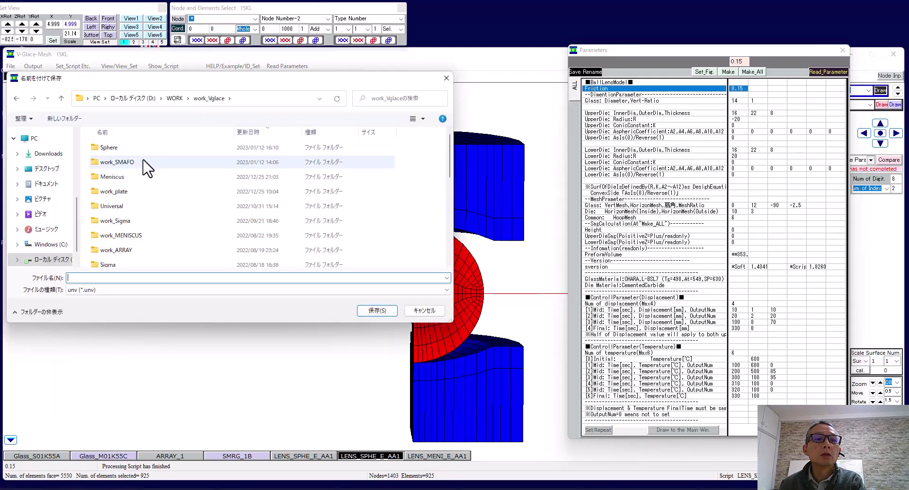
{"action": "left_click", "coordinate": [136, 149]}
{"action": "double_click", "coordinate": [138, 149]}
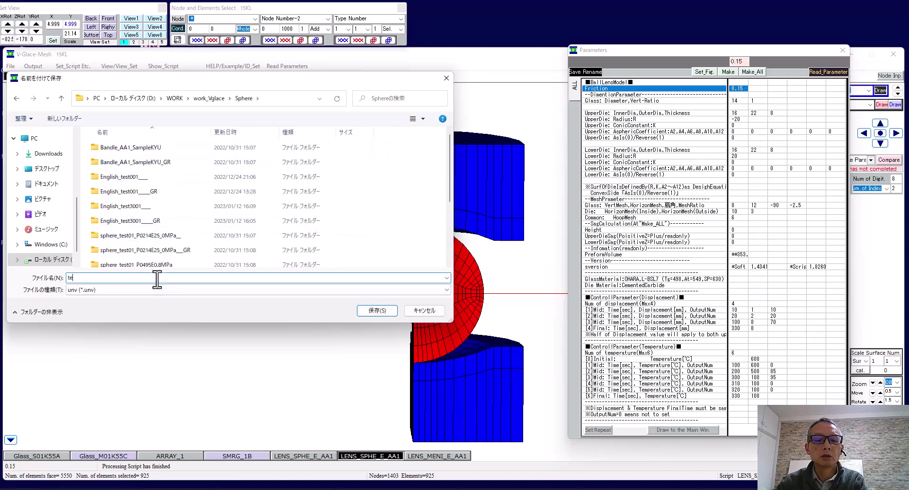
{"action": "left_click", "coordinate": [385, 313]}
{"action": "left_click", "coordinate": [469, 264]}
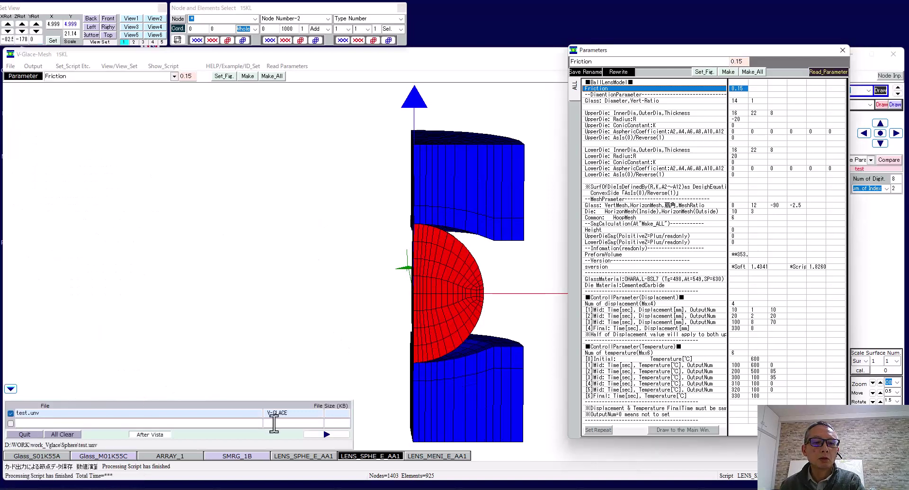
- Run the V-GLACE solver on test.unv and move its PowerShell window clear of the model
{"action": "left_click", "coordinate": [326, 434]}
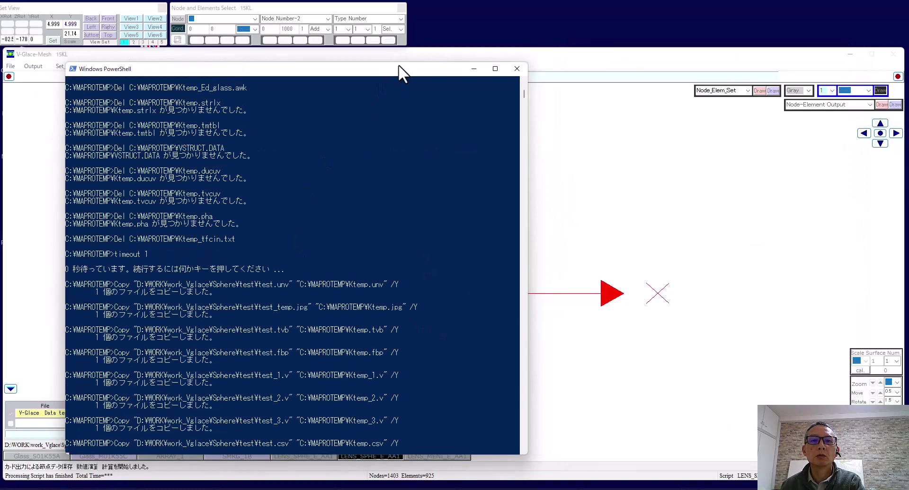
{"action": "left_click_drag", "start_coordinate": [398, 62], "coordinate": [361, 9]}
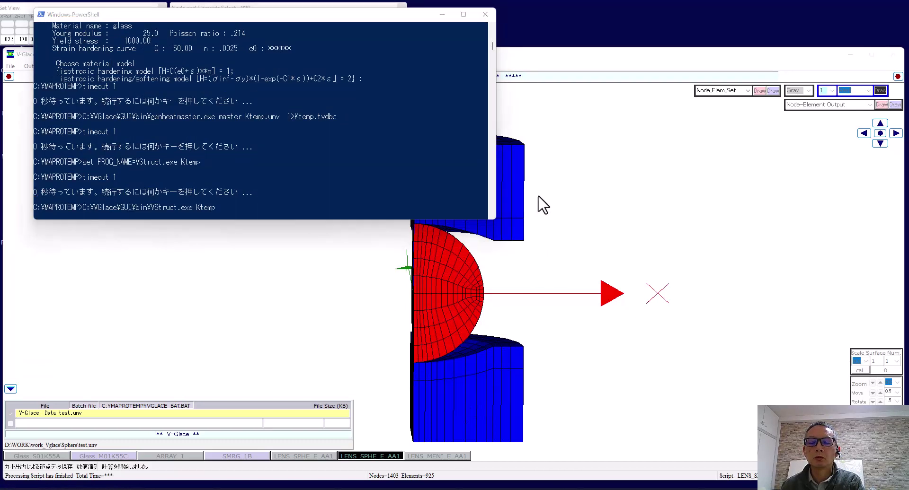
- Switch to Control Center 3.0, set the computer to performance mode (パフォーマンス) and minimize it
{"action": "left_click", "coordinate": [367, 285]}
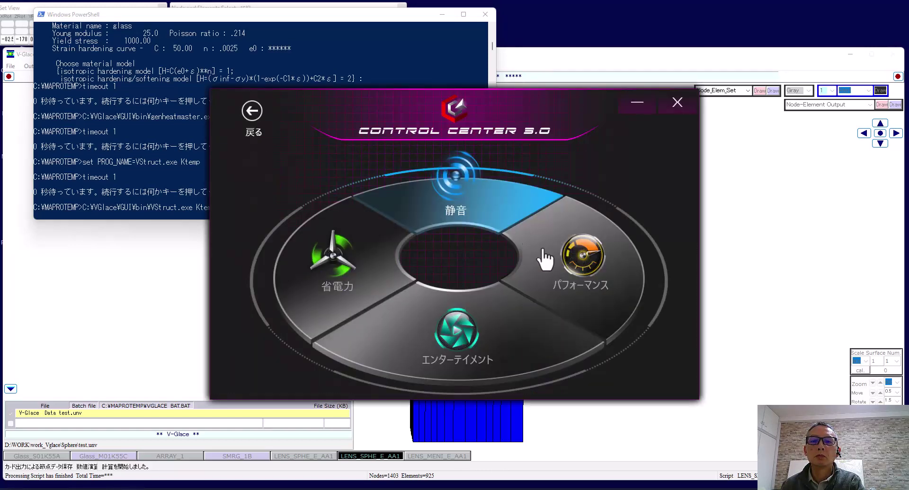
{"action": "left_click", "coordinate": [572, 258]}
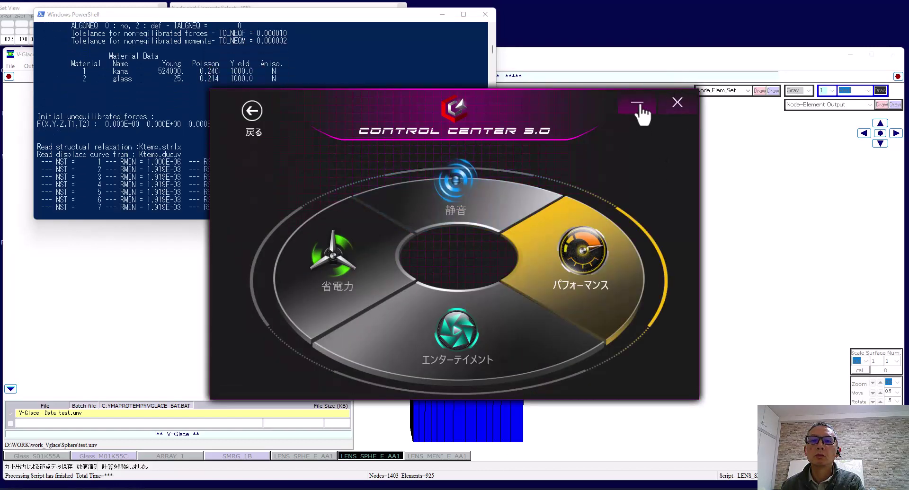
{"action": "left_click", "coordinate": [636, 106]}
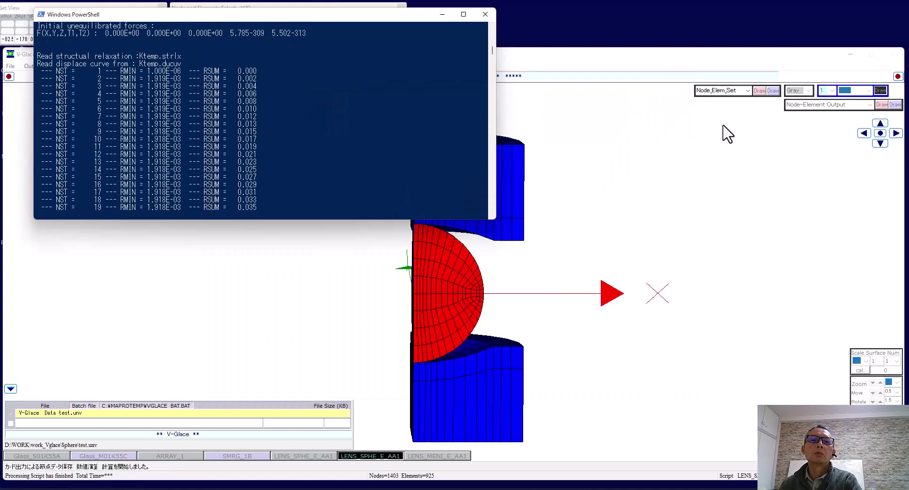